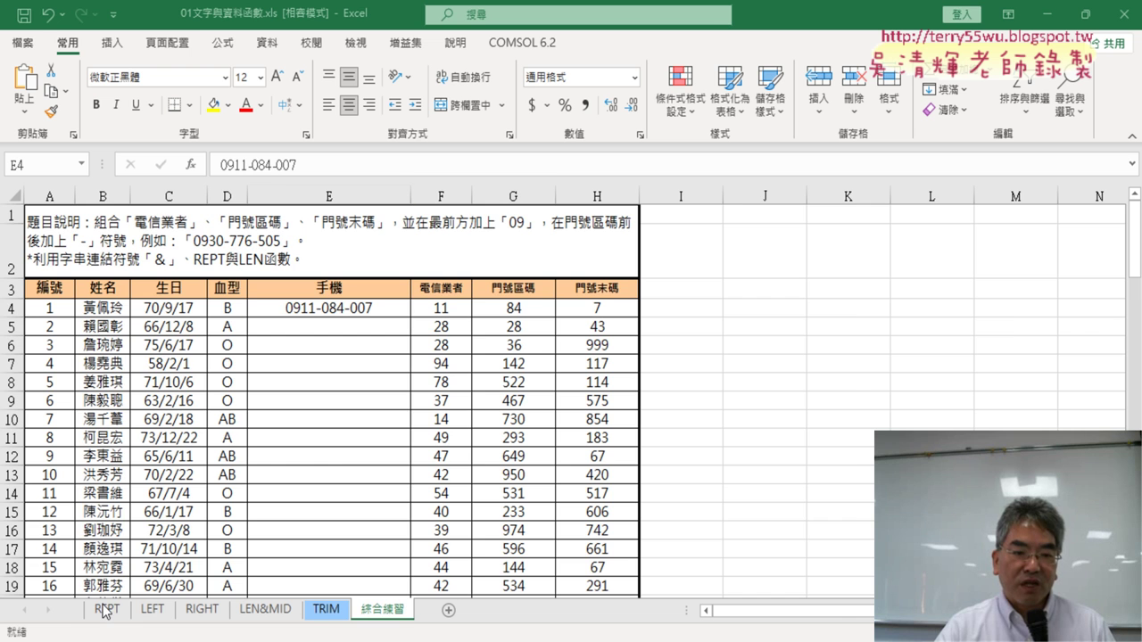
# - Review C3's REPT formula on the REPT sheet, then move to the LEFT sheet
pyautogui.click(106, 610)
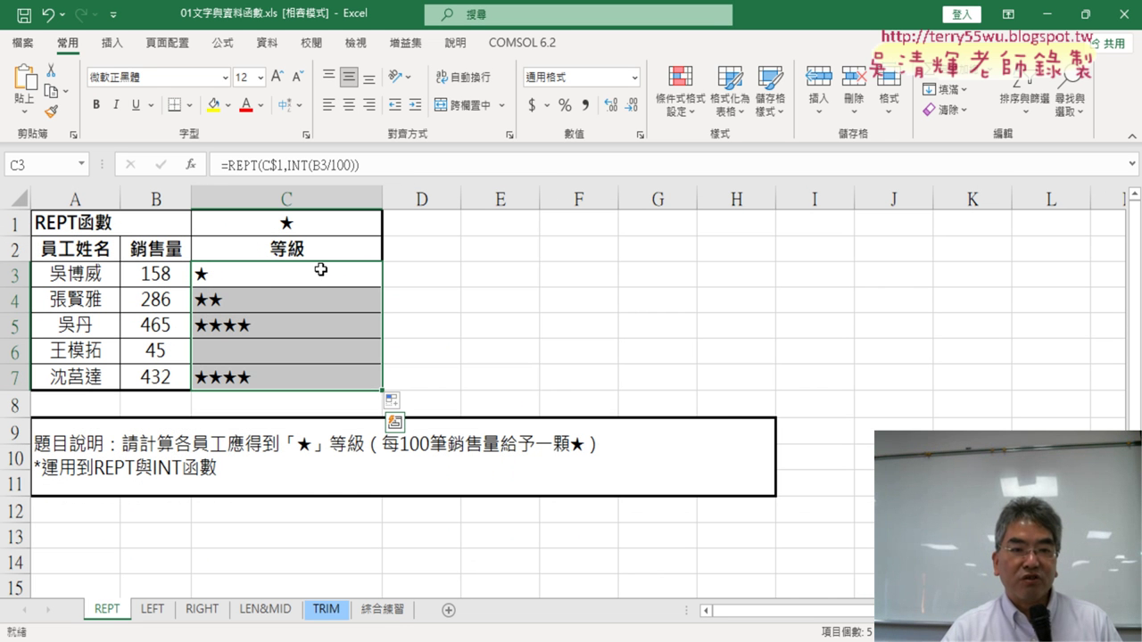
pyautogui.click(320, 270)
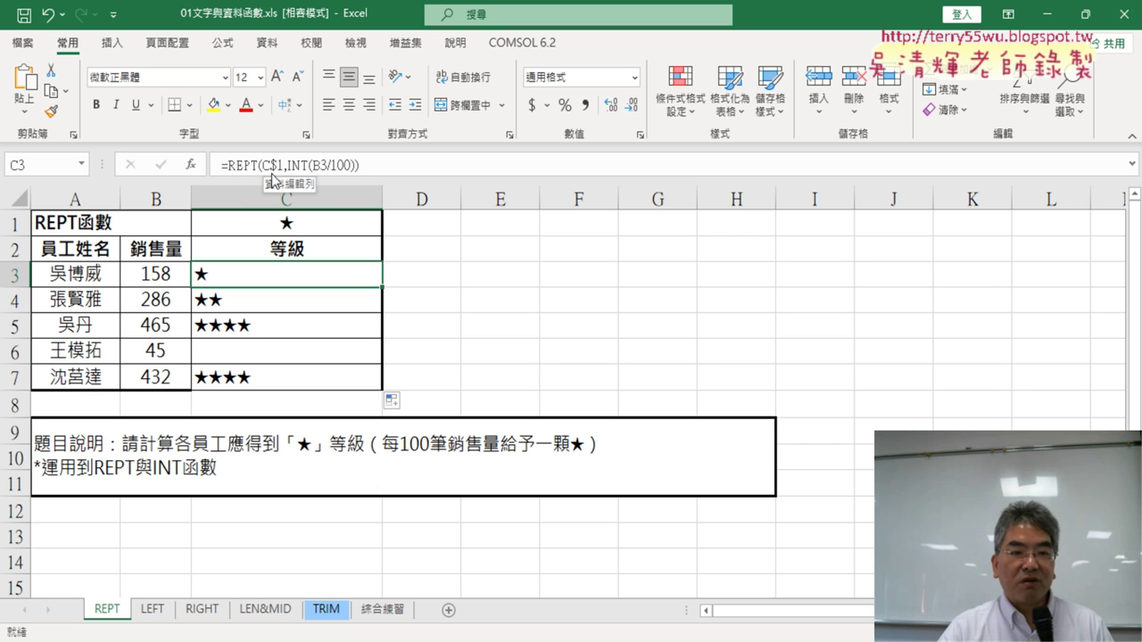
pyautogui.click(154, 610)
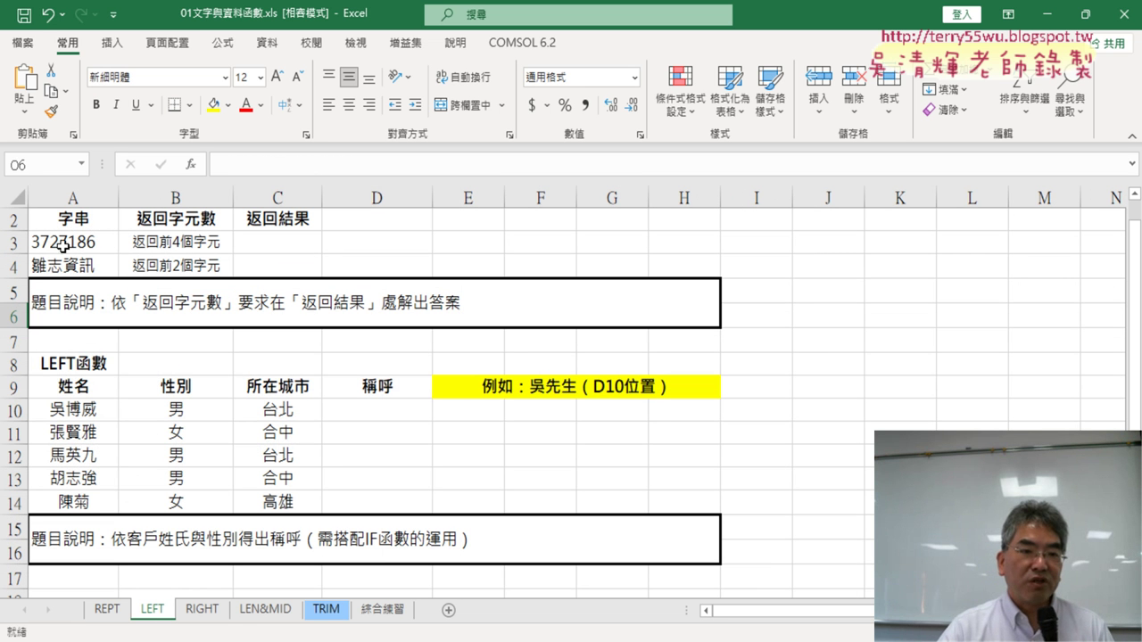
# - Insert the LEFT function from the Text category into cell C3 via fx
pyautogui.click(63, 246)
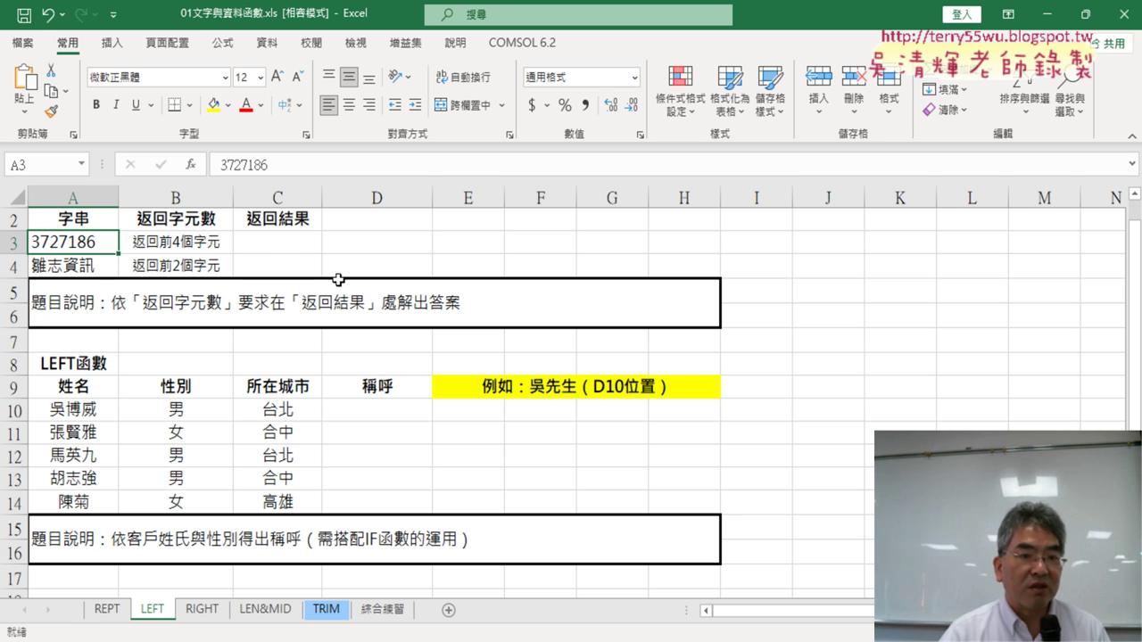
pyautogui.click(292, 252)
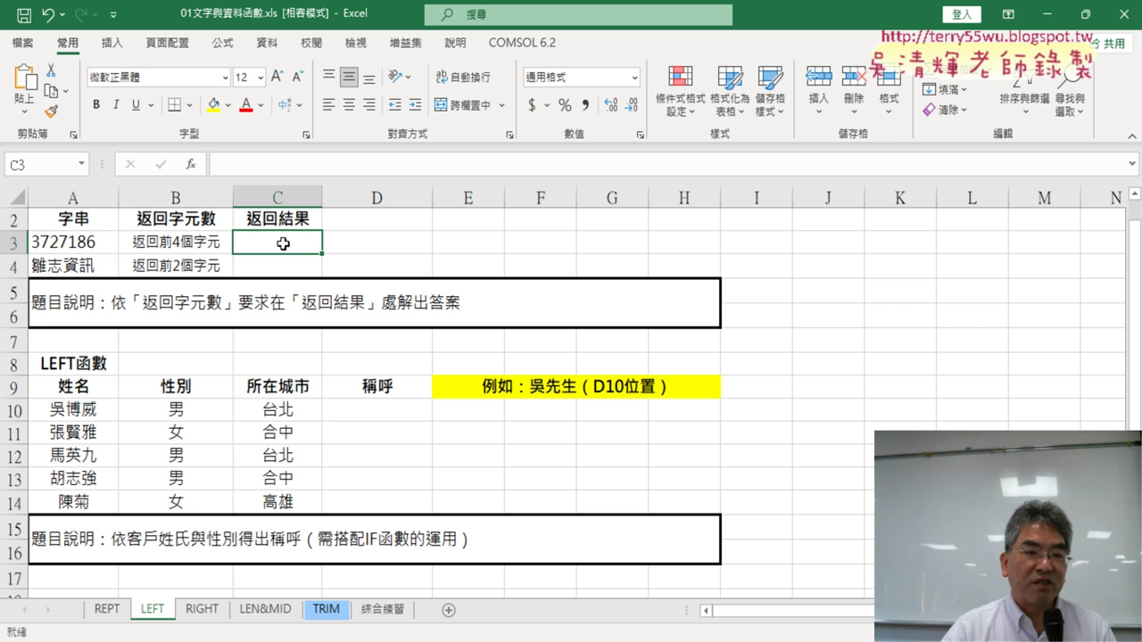
pyautogui.click(191, 166)
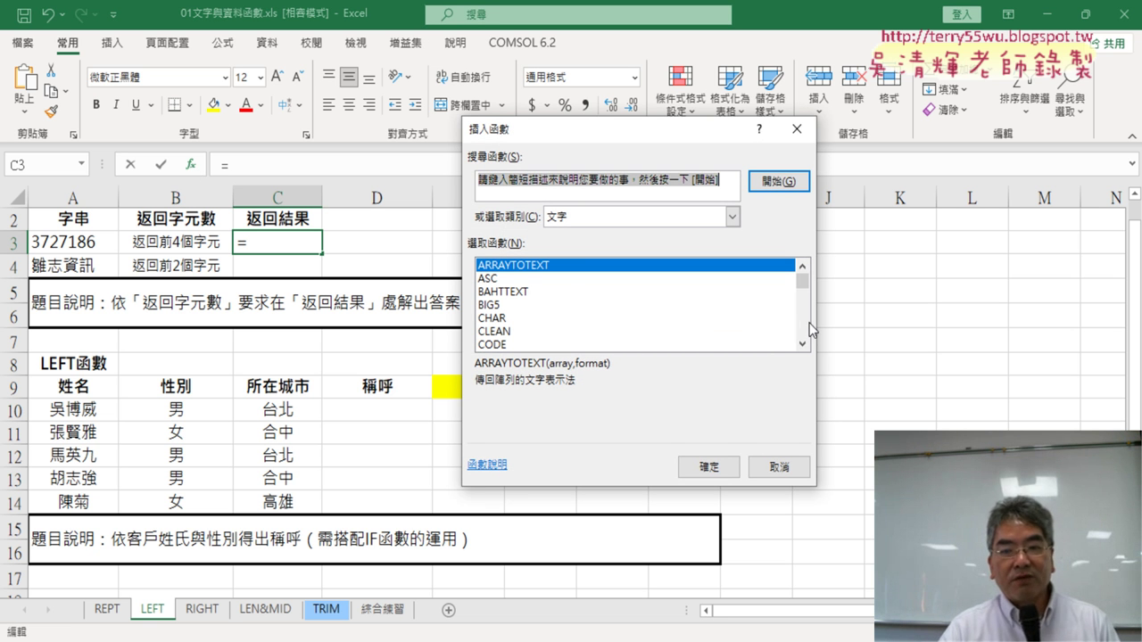
pyautogui.scroll(-5, 808, 328)
pyautogui.scroll(-2, 808, 330)
pyautogui.scroll(1, 562, 290)
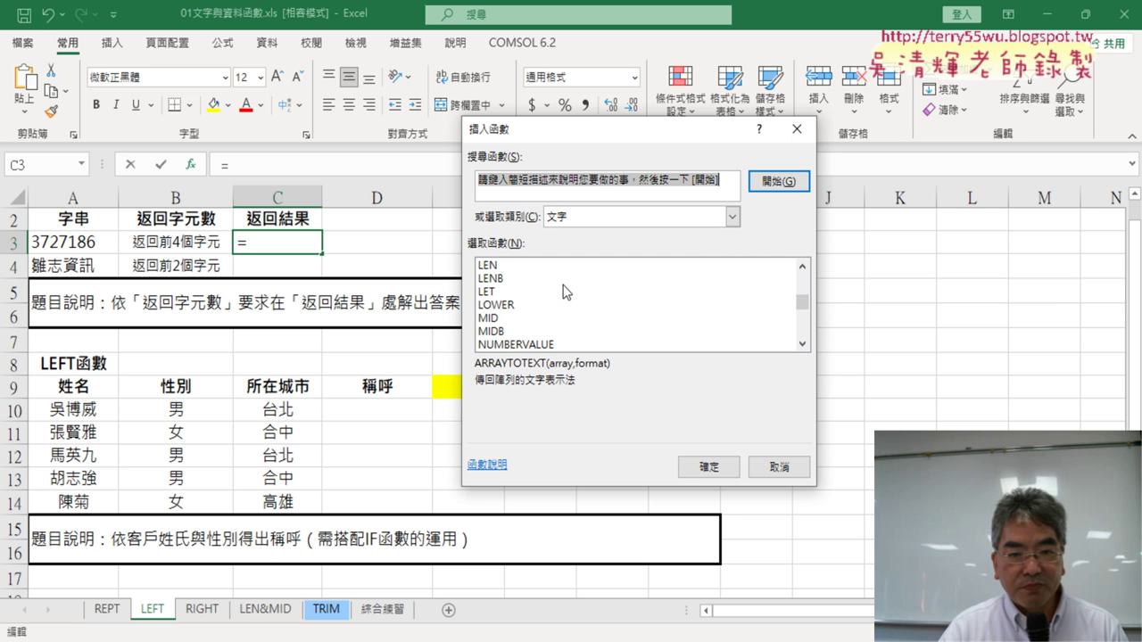
pyautogui.scroll(1, 518, 288)
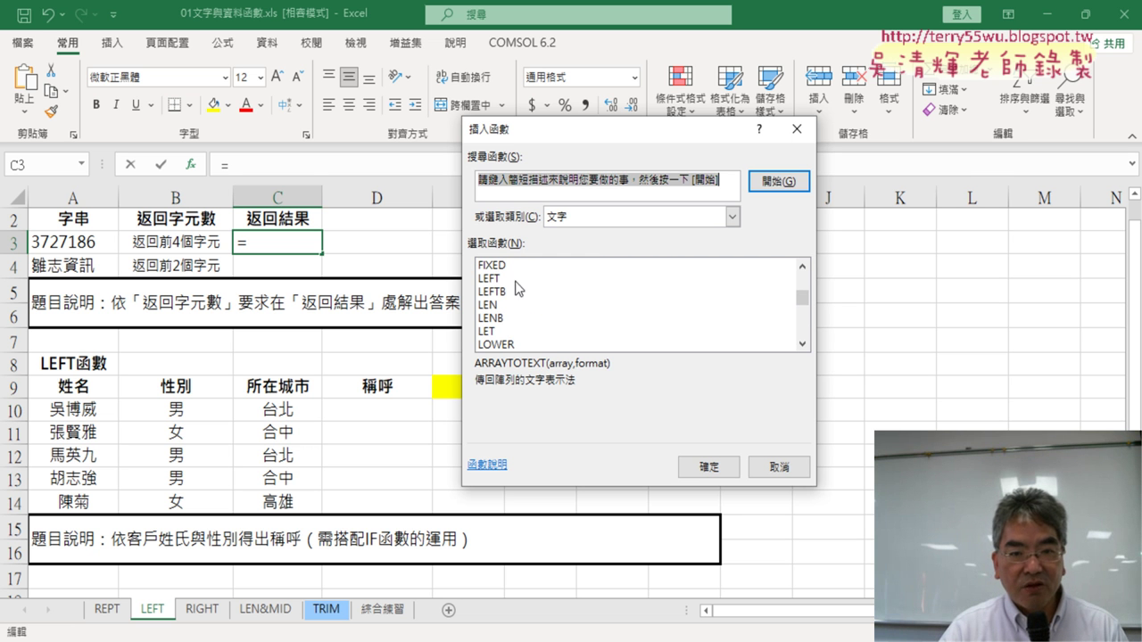
pyautogui.click(510, 281)
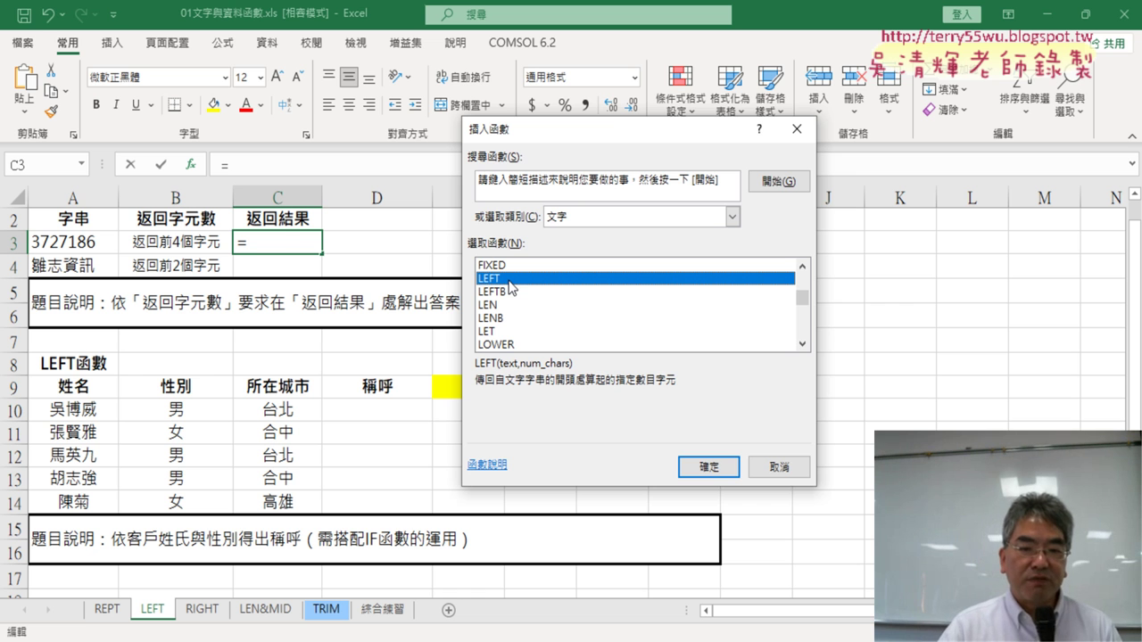
pyautogui.click(723, 471)
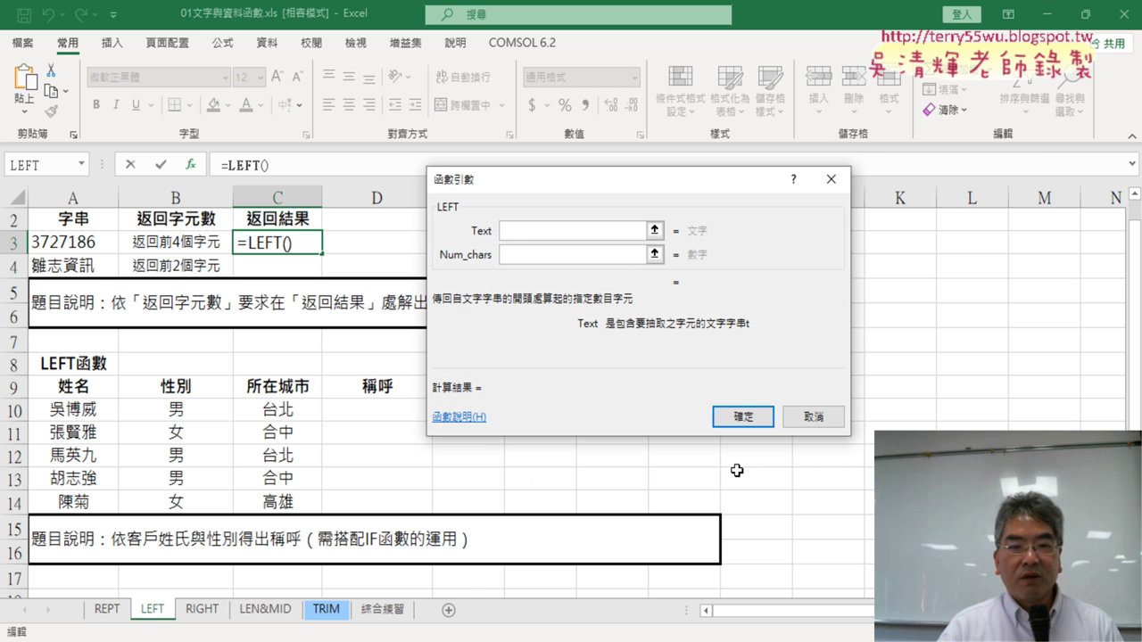
# - Point LEFT's Text argument at cell A3 so C3 reads =LEFT(A3)
pyautogui.moveTo(644, 179); pyautogui.dragTo(799, 171)
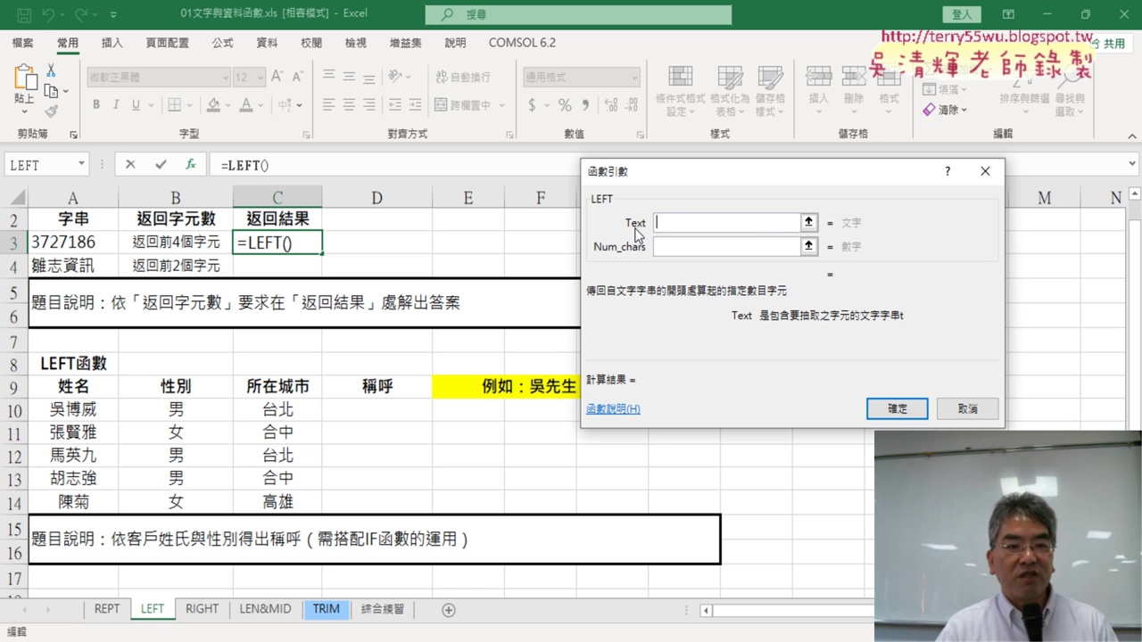
pyautogui.click(78, 243)
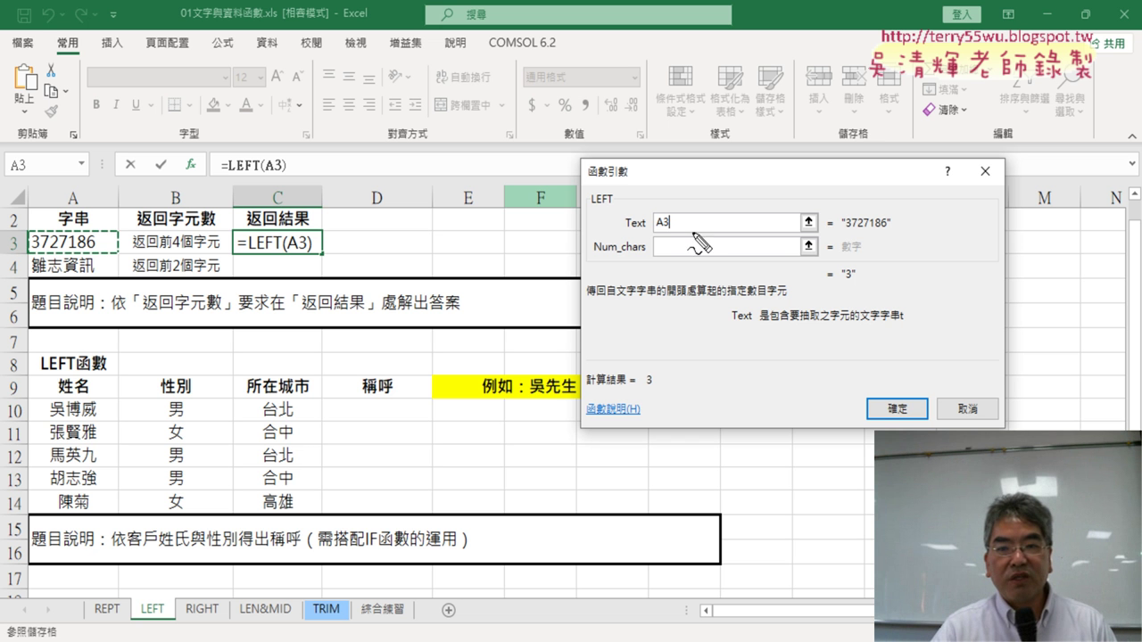
pyautogui.moveTo(682, 207)
pyautogui.mouseDown()
pyautogui.moveTo(697, 176)
pyautogui.moveTo(863, 206)
pyautogui.moveTo(872, 191)
pyautogui.moveTo(848, 225)
pyautogui.moveTo(895, 225)
pyautogui.mouseUp()
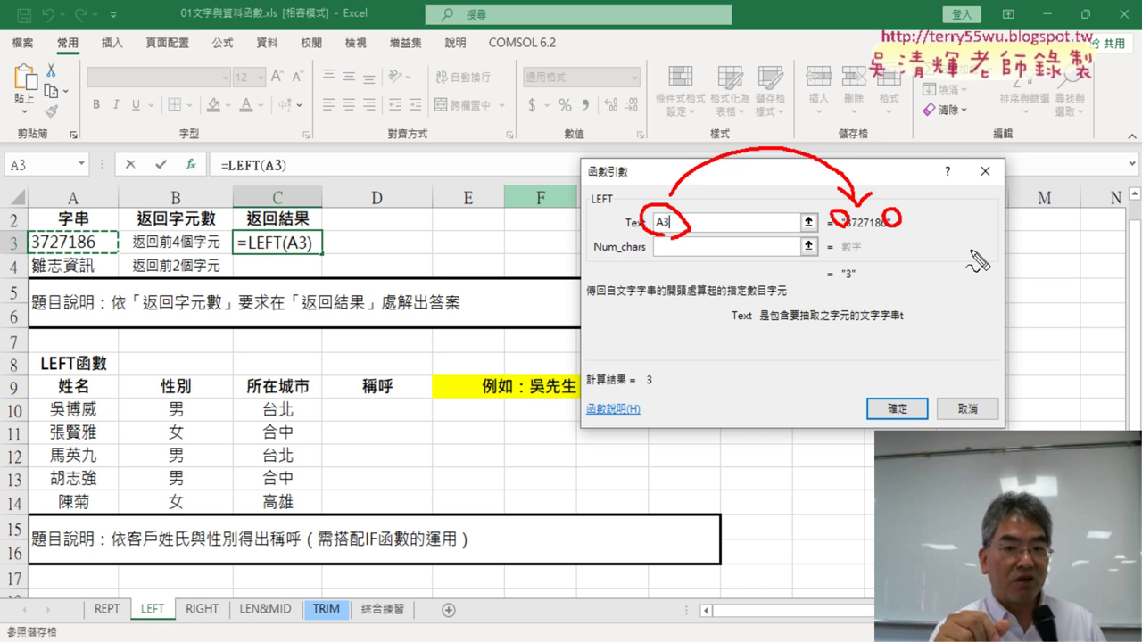
# - Set the character count to 4 so C3 becomes =LEFT(A3,4), showing 3727
pyautogui.press('Escape')
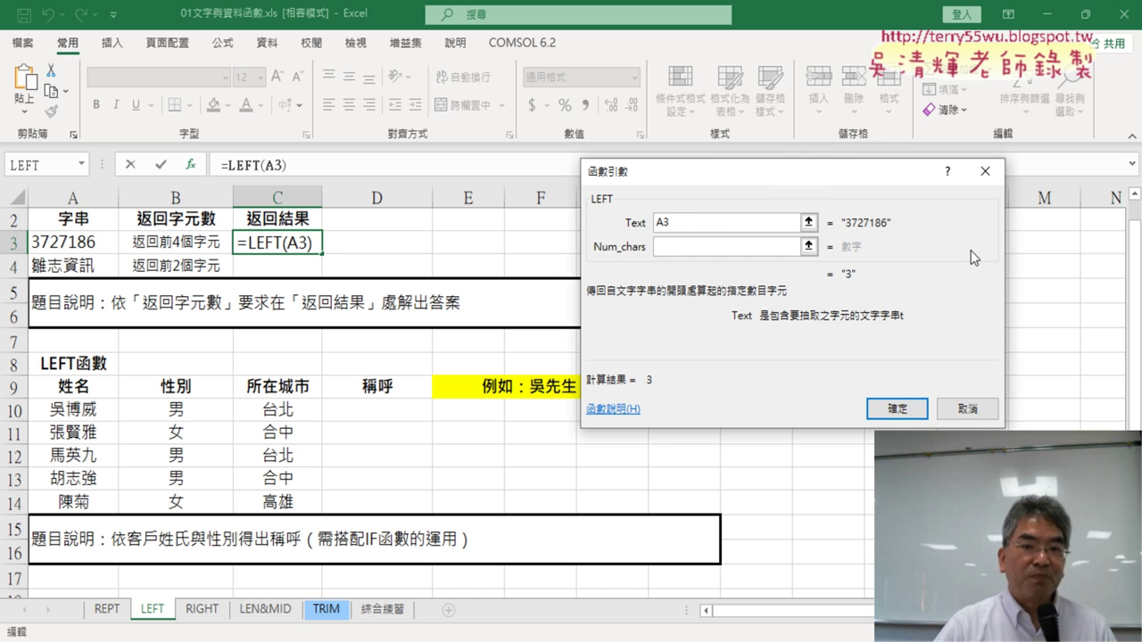
pyautogui.click(681, 247)
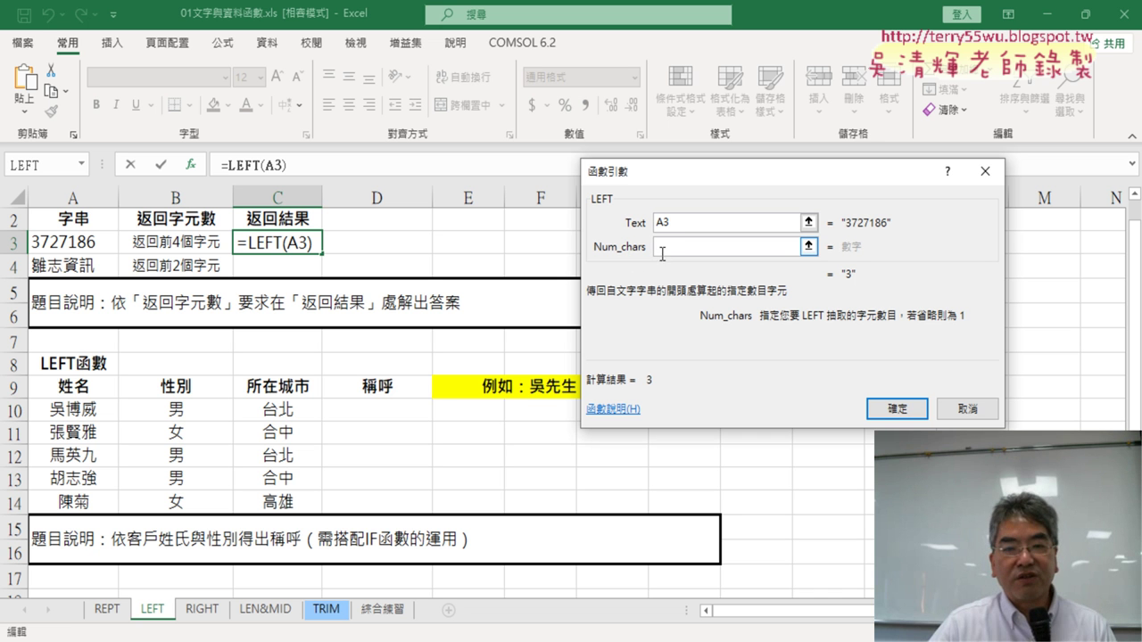
pyautogui.write('4')
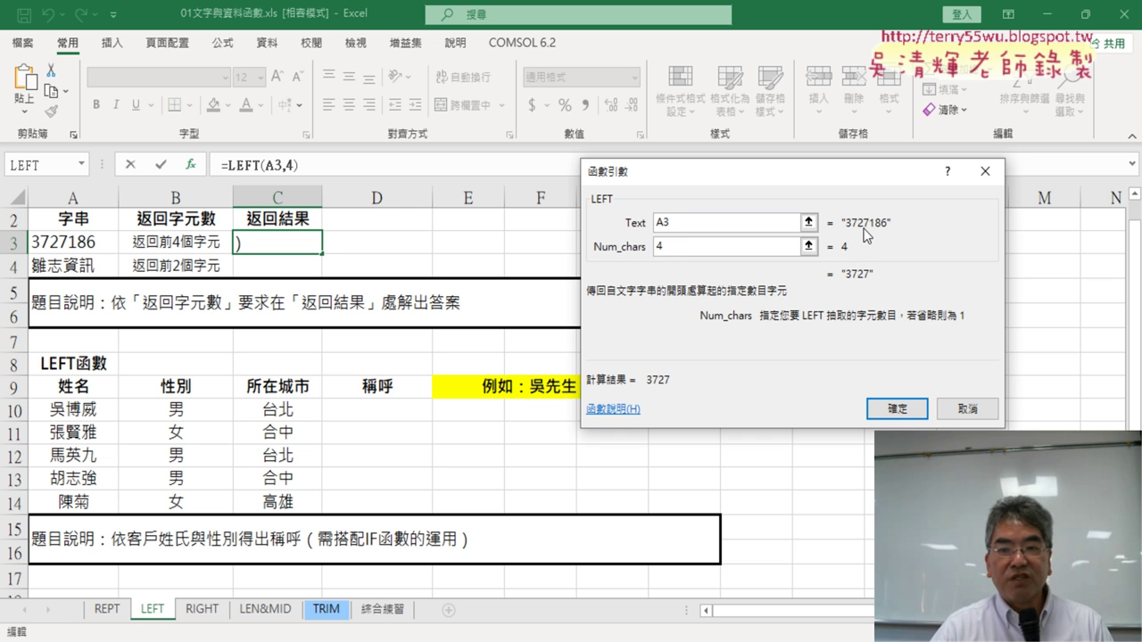
pyautogui.click(897, 409)
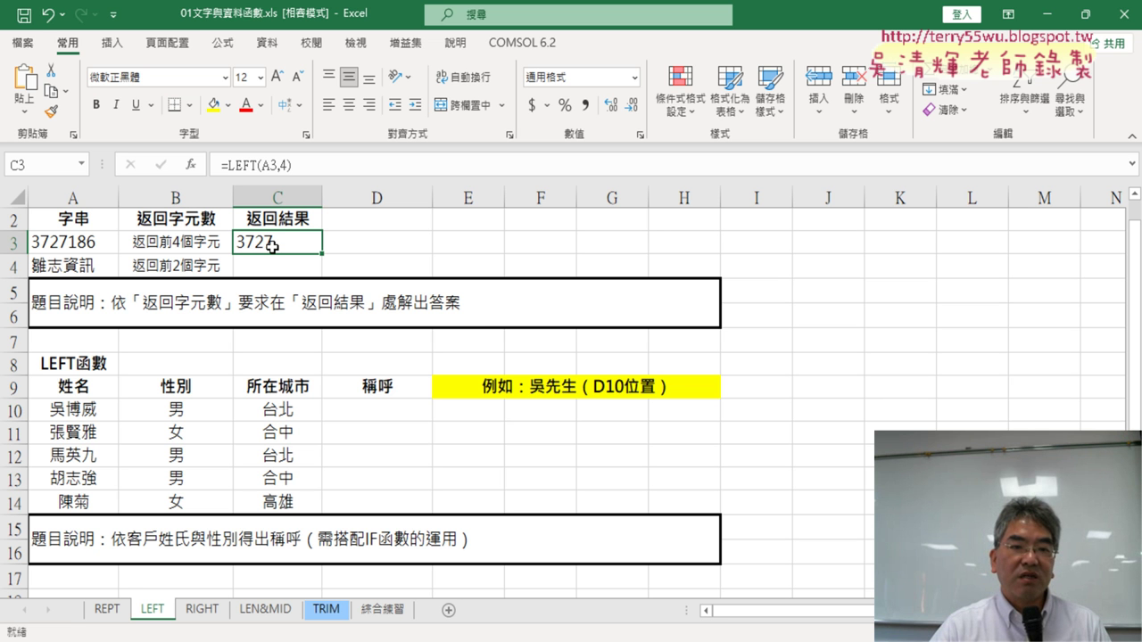
# - Reopen C3's LEFT arguments to review them and confirm without changes
pyautogui.click(248, 166)
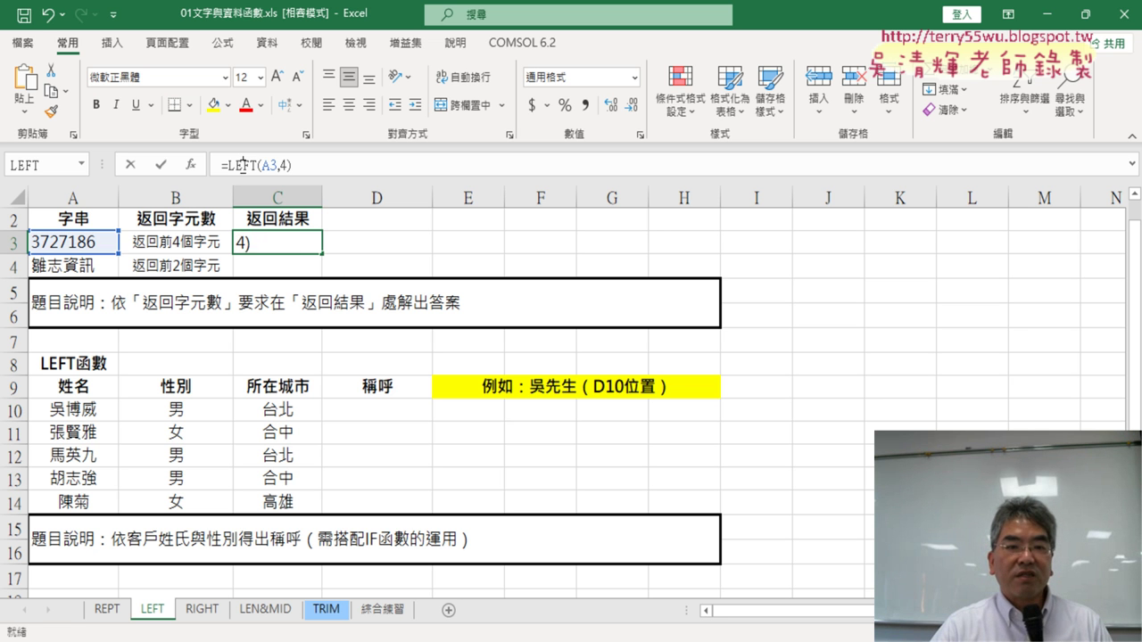
pyautogui.click(191, 165)
pyautogui.moveTo(797, 181); pyautogui.dragTo(829, 135)
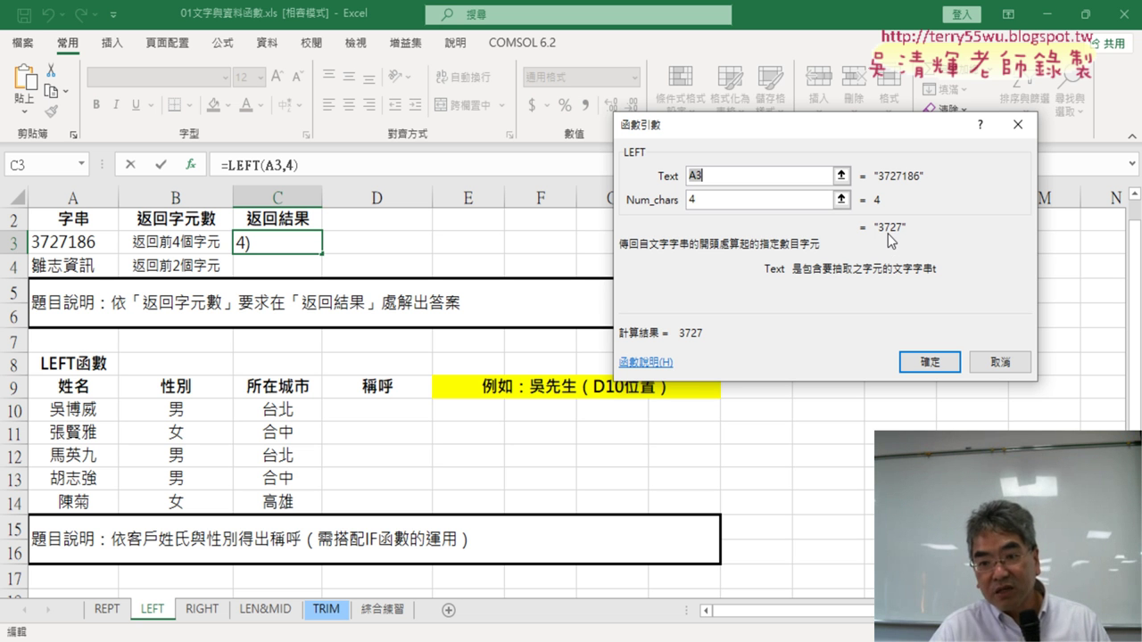
pyautogui.click(929, 362)
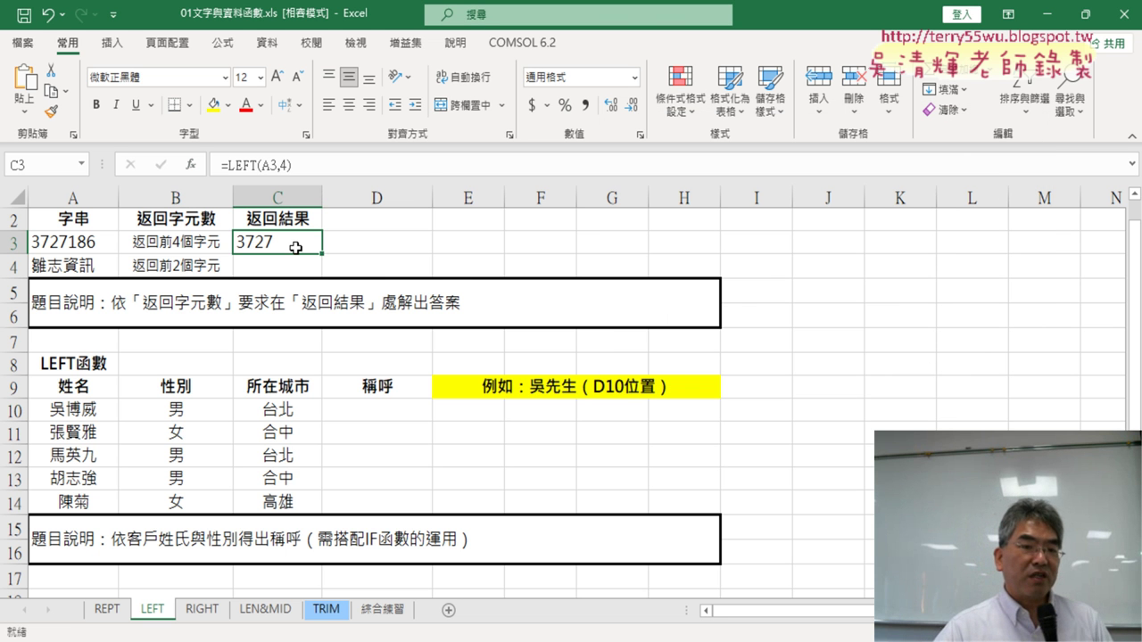
# - Widen column C by dragging its header border, then select D3
pyautogui.moveTo(322, 198); pyautogui.dragTo(400, 203)
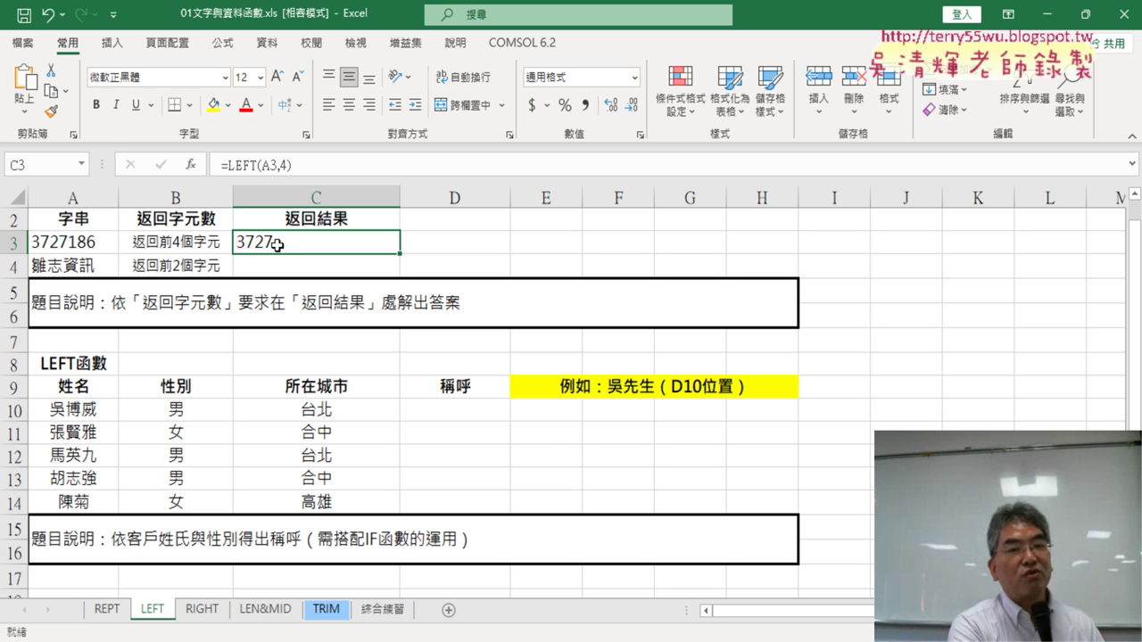
pyautogui.click(455, 238)
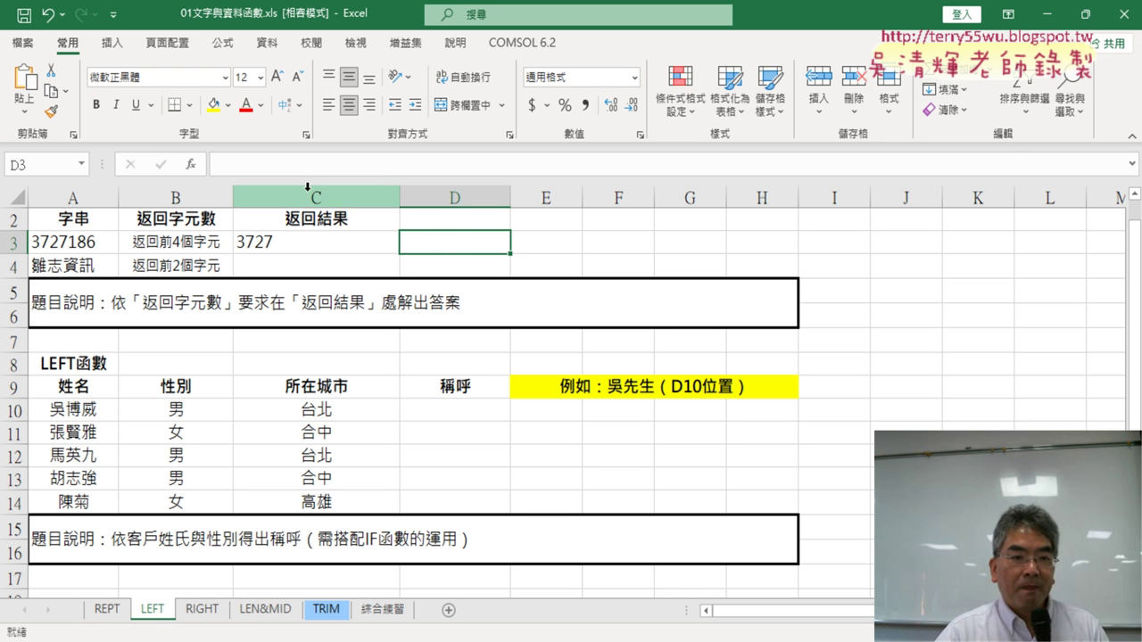
# - For D3, browse the 文字 category and read the ASC, BAHTTEXT, BIG5, CHAR and CODE descriptions
pyautogui.click(191, 165)
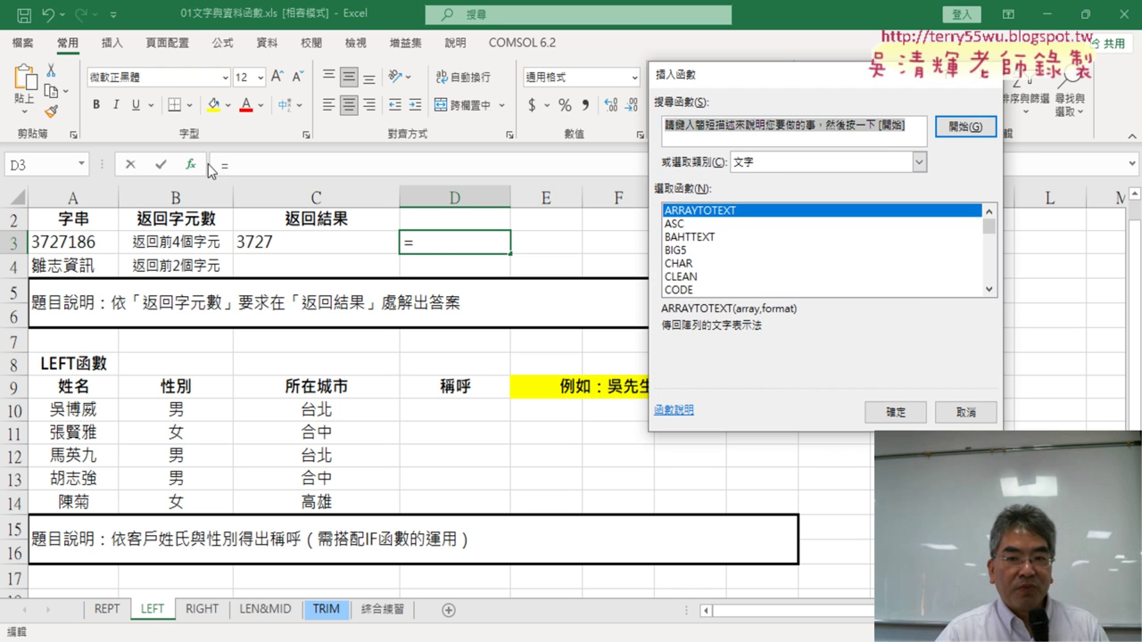
pyautogui.click(792, 161)
pyautogui.click(791, 161)
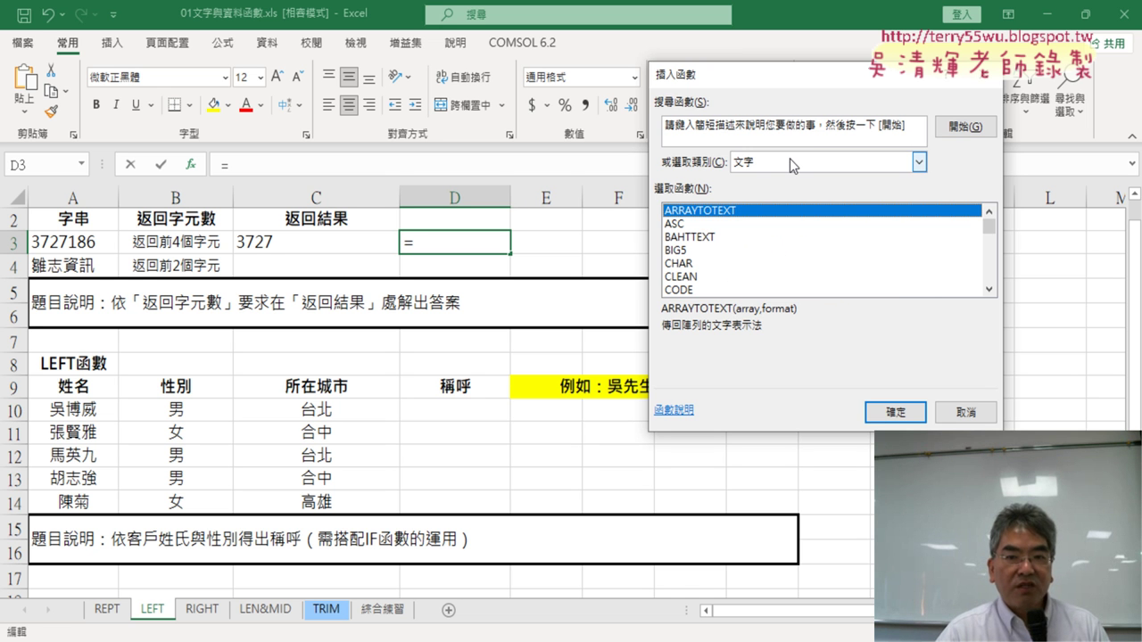
pyautogui.click(732, 224)
pyautogui.click(737, 237)
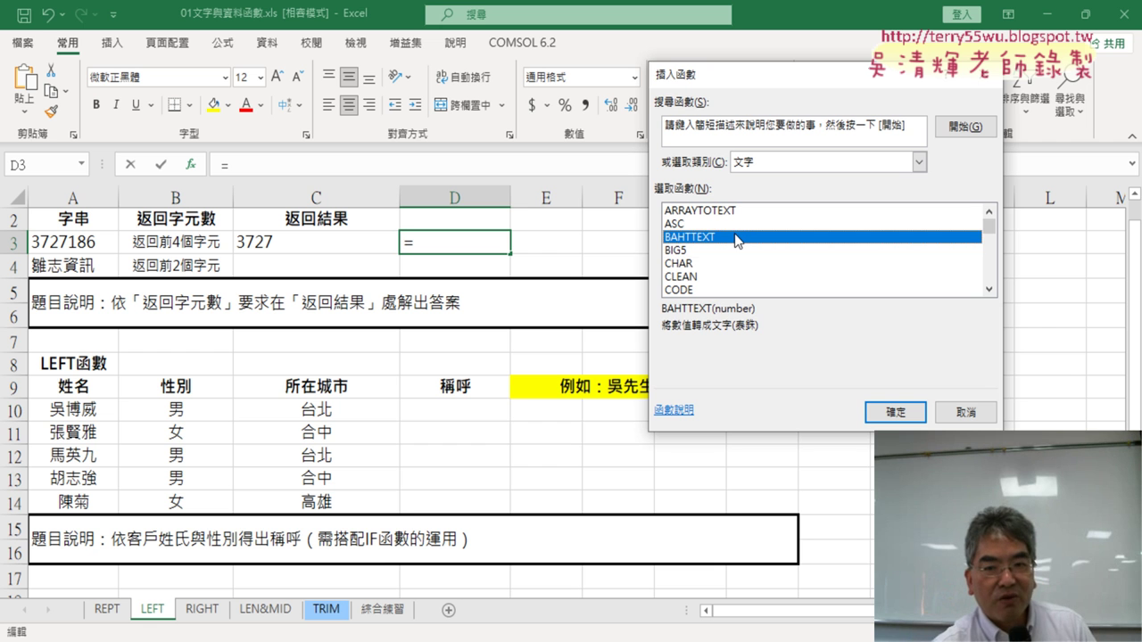
pyautogui.press('Down')
pyautogui.press('Down')
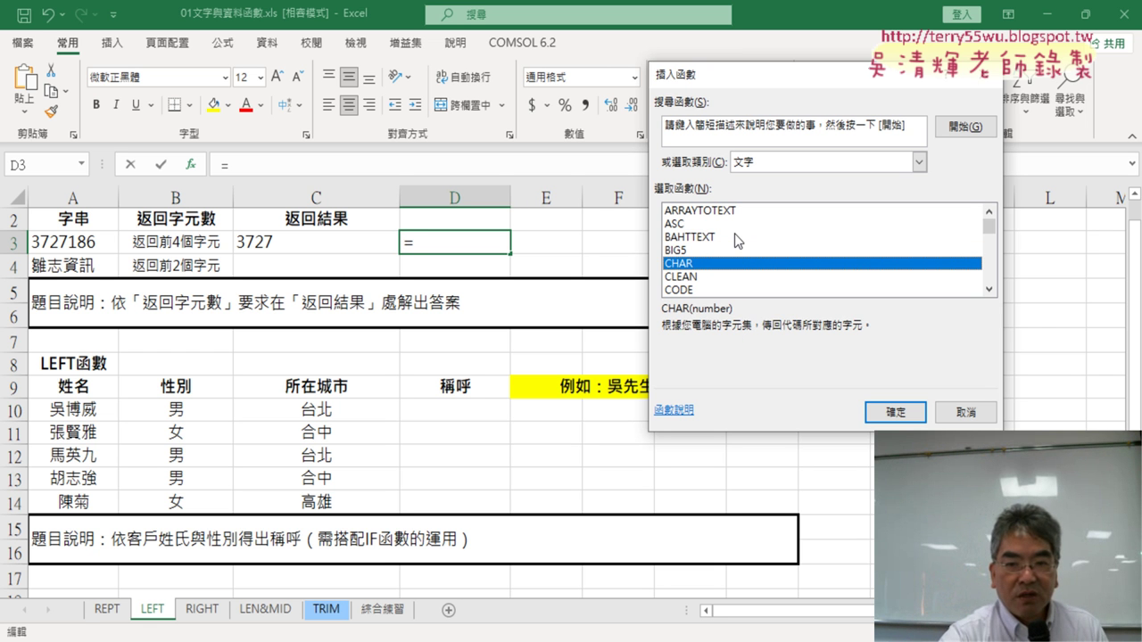
pyautogui.press('Up')
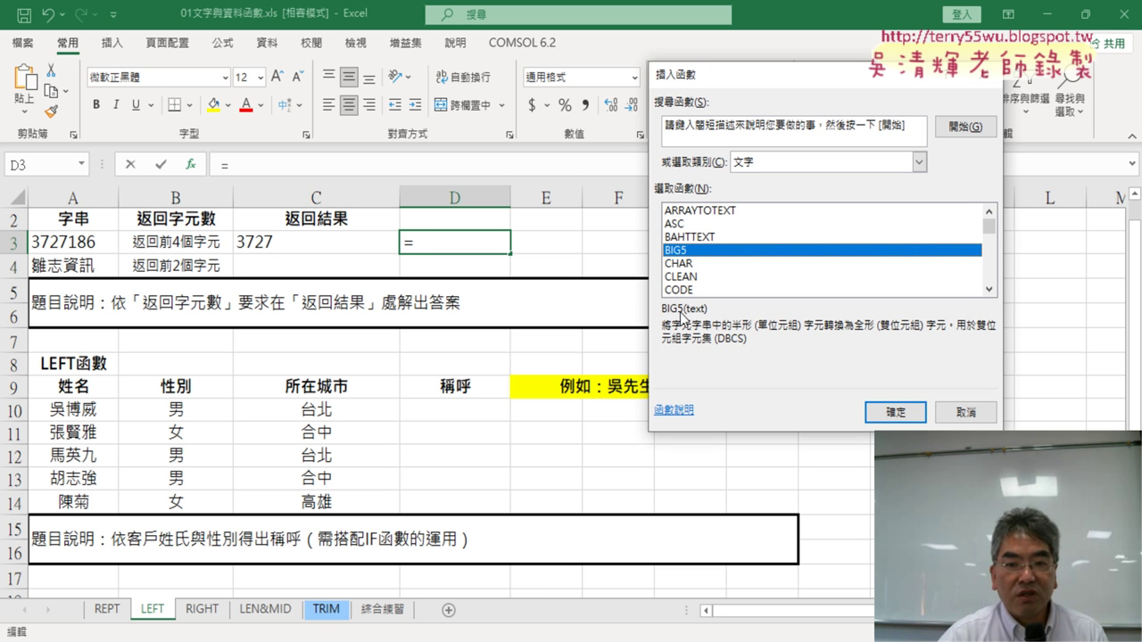
pyautogui.click(699, 224)
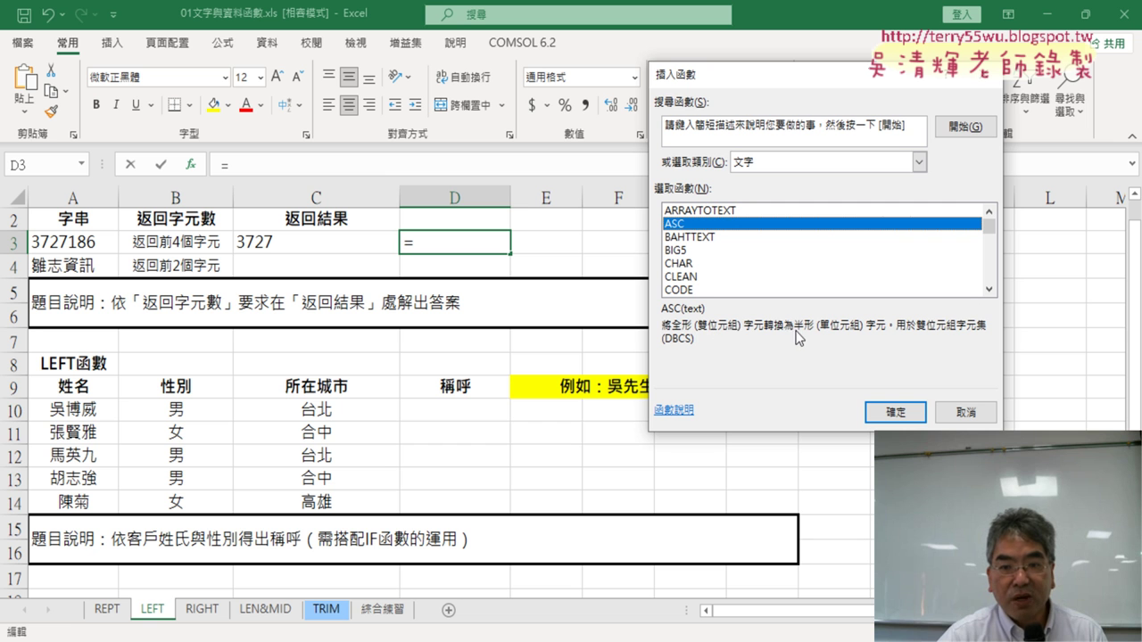
pyautogui.click(681, 265)
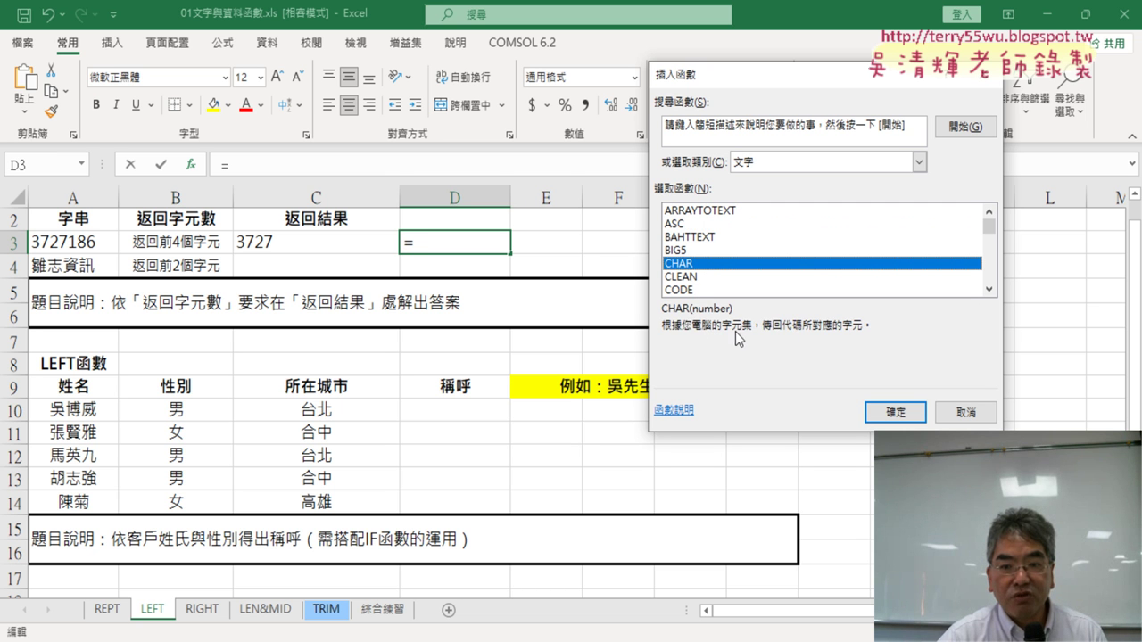
pyautogui.click(696, 278)
pyautogui.click(698, 290)
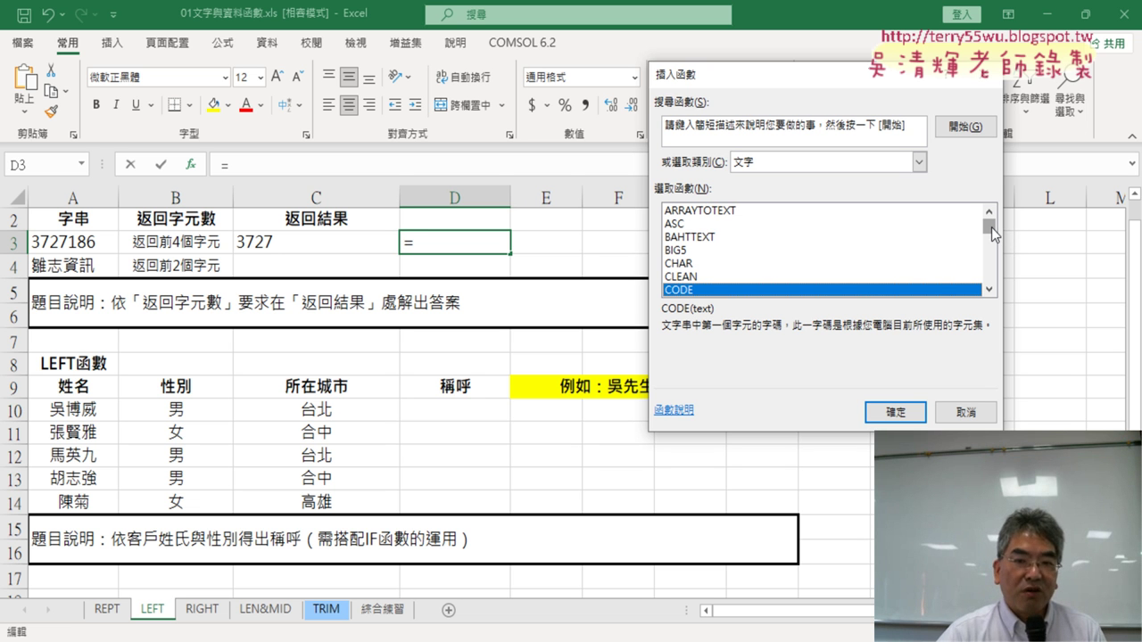
# - Pick VALUE from the bottom of the Text function list and confirm it for D3
pyautogui.moveTo(991, 227); pyautogui.dragTo(992, 306)
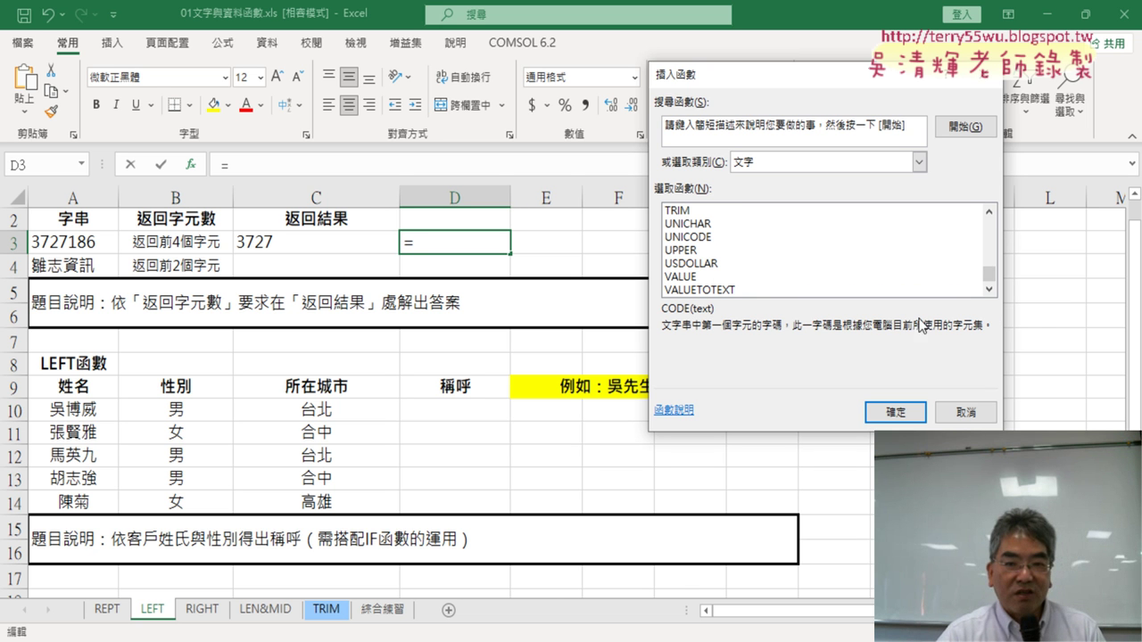
pyautogui.click(687, 282)
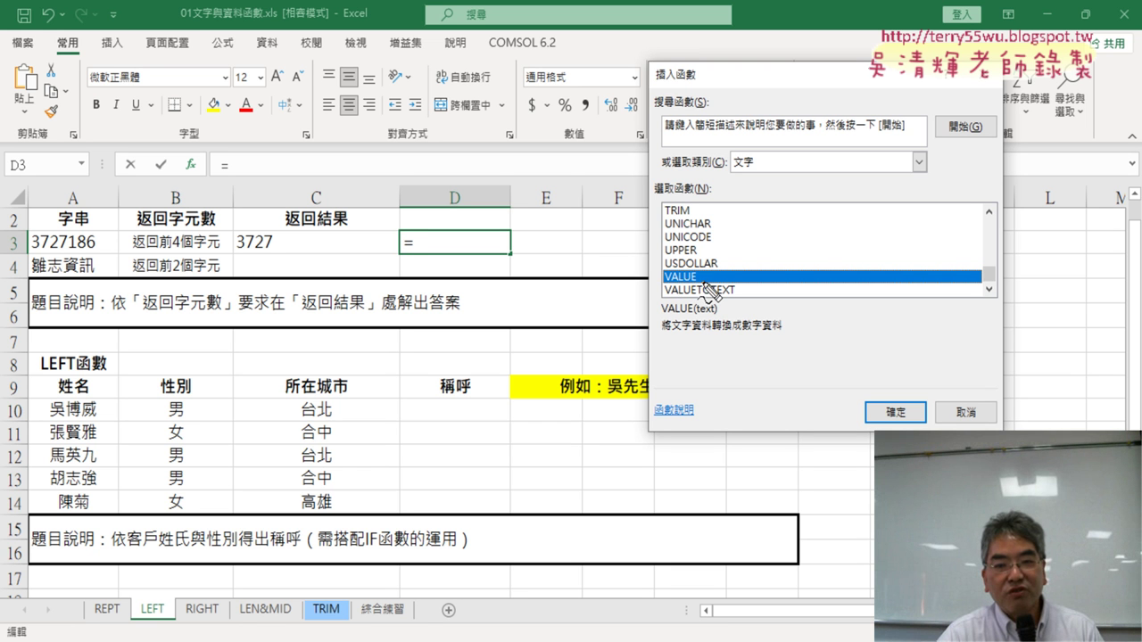
pyautogui.moveTo(703, 276); pyautogui.dragTo(706, 285)
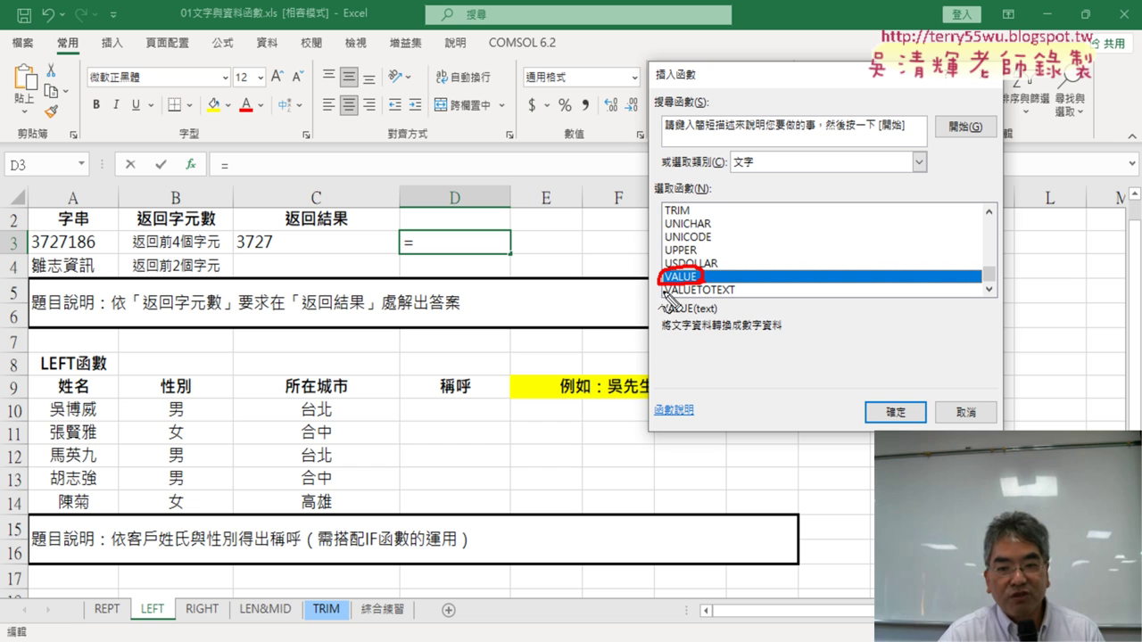
pyautogui.moveTo(678, 332); pyautogui.dragTo(778, 336)
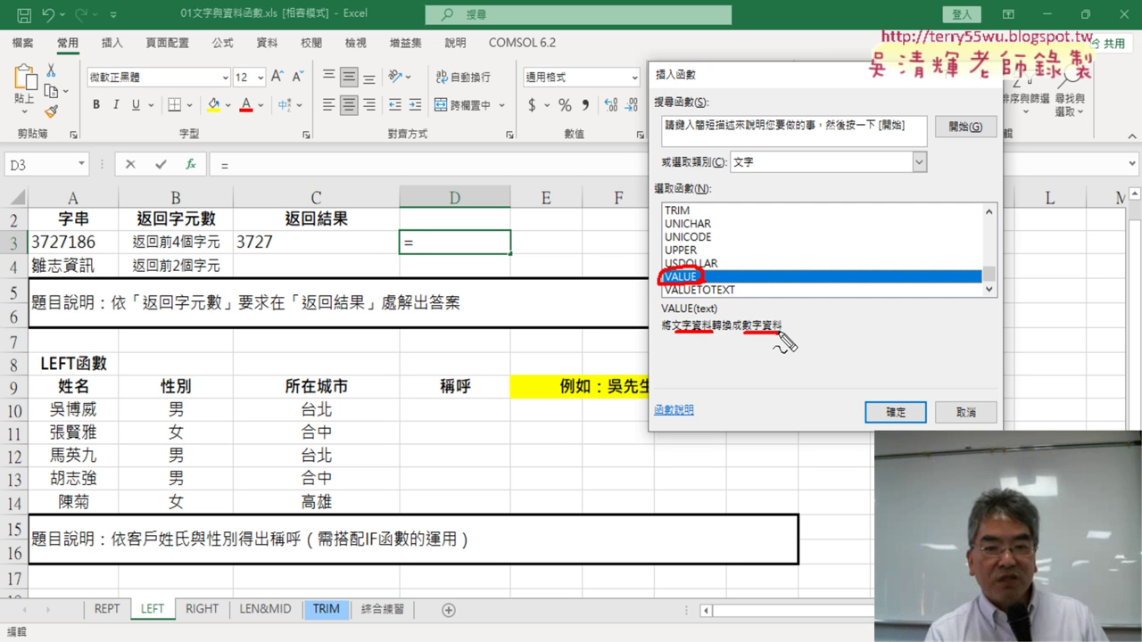
pyautogui.press('Escape')
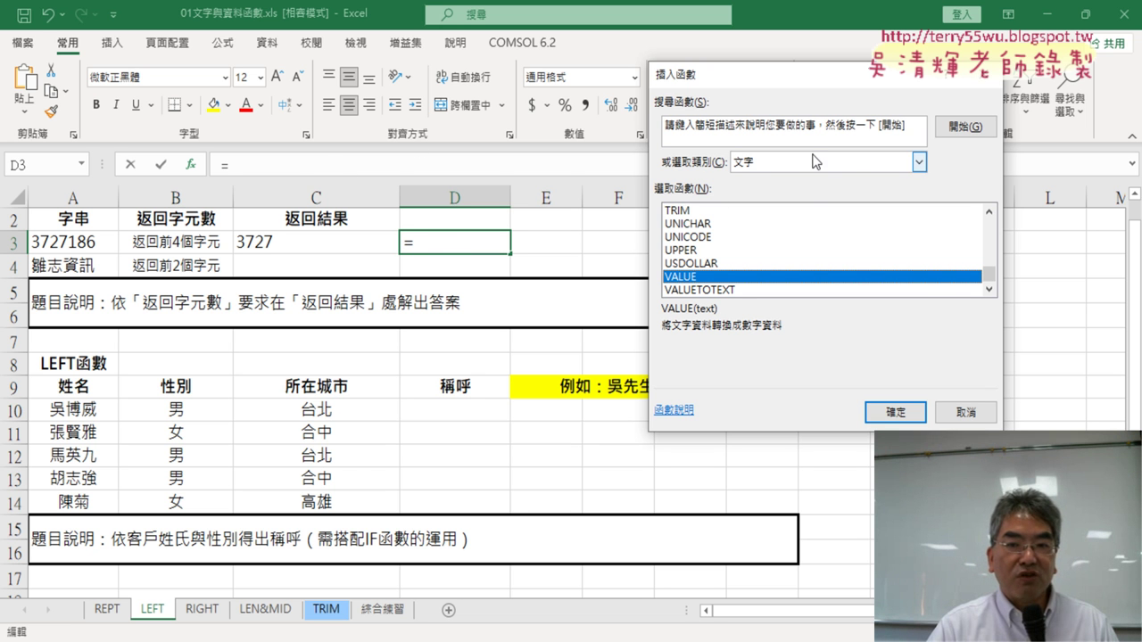
pyautogui.click(908, 414)
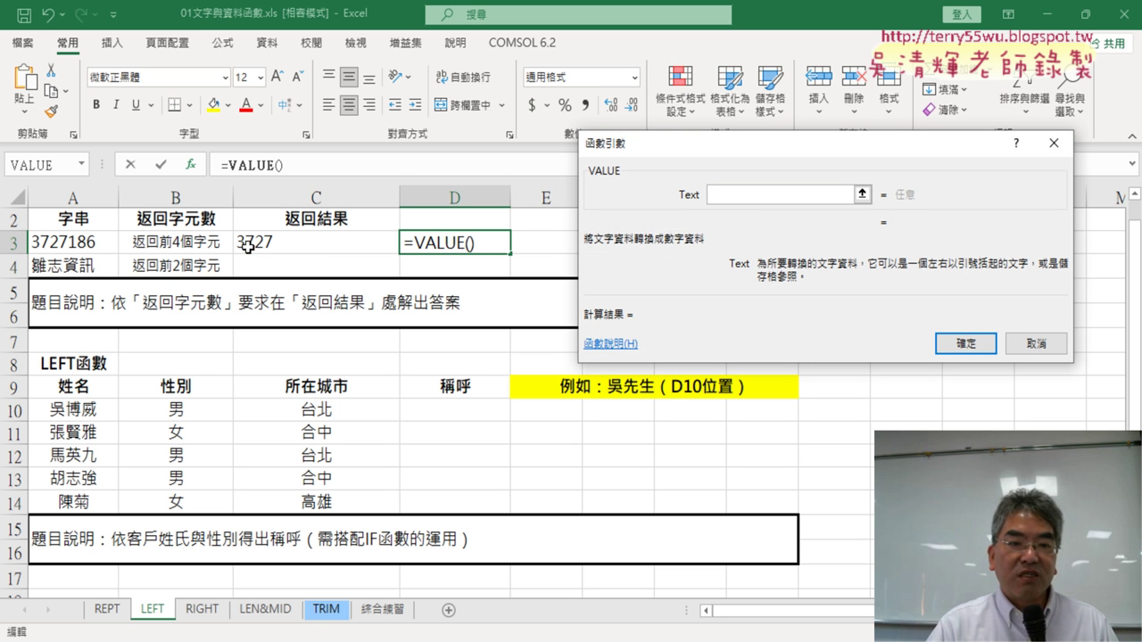
# - Use C3 as VALUE's Text argument and confirm, so D3 shows the number 3727
pyautogui.click(279, 242)
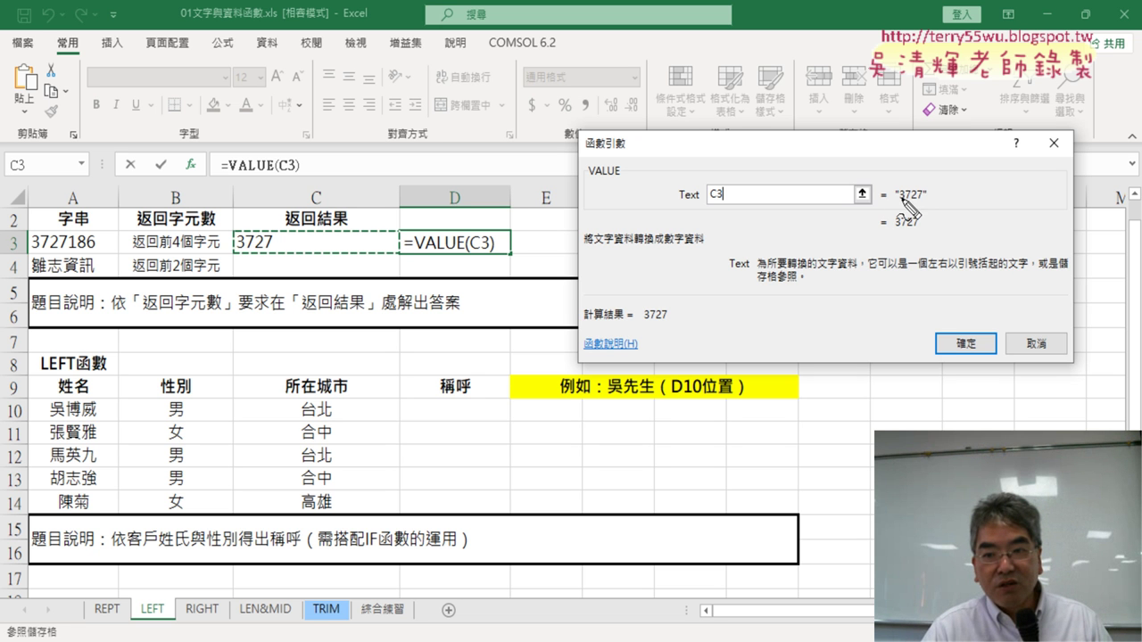
pyautogui.moveTo(899, 198)
pyautogui.mouseDown()
pyautogui.moveTo(896, 186)
pyautogui.moveTo(926, 186)
pyautogui.moveTo(935, 231)
pyautogui.mouseUp()
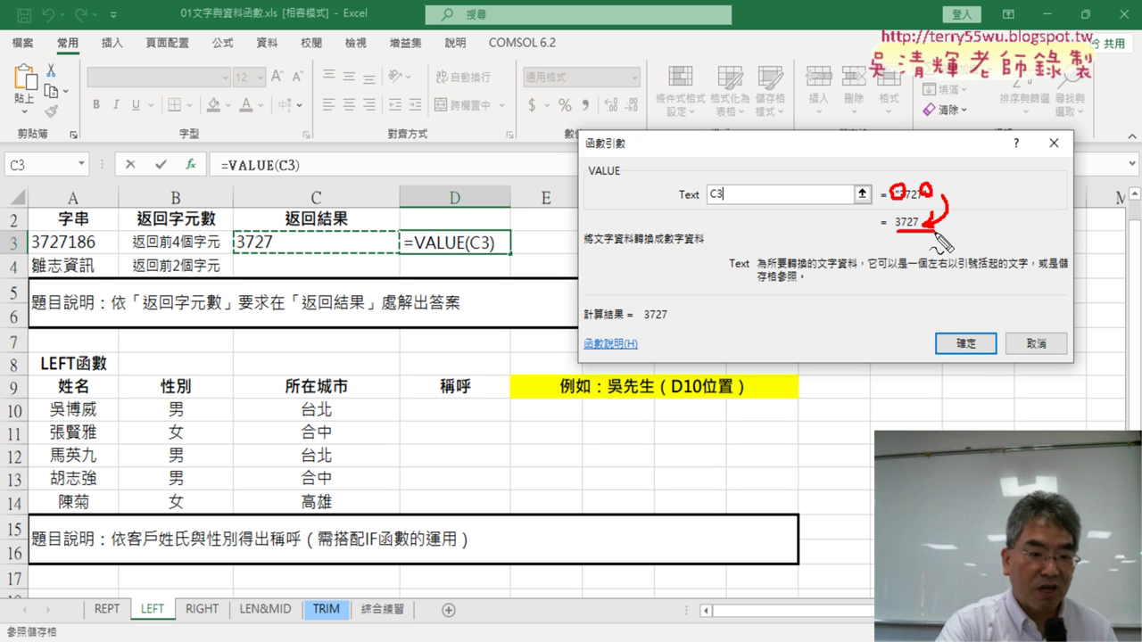
pyautogui.press('Escape')
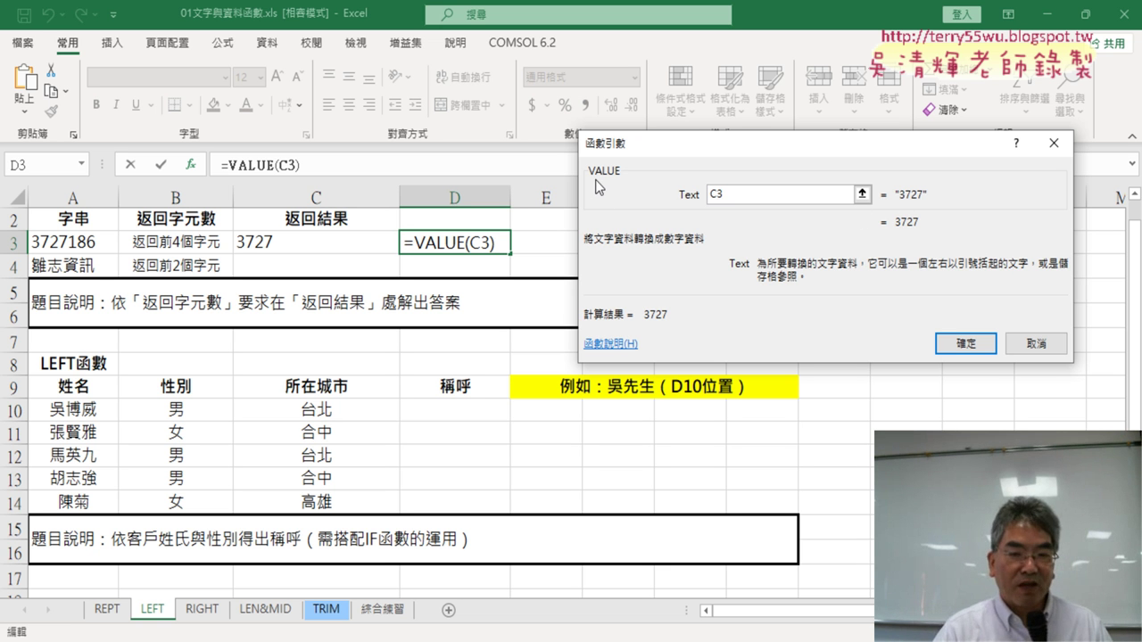
pyautogui.click(973, 344)
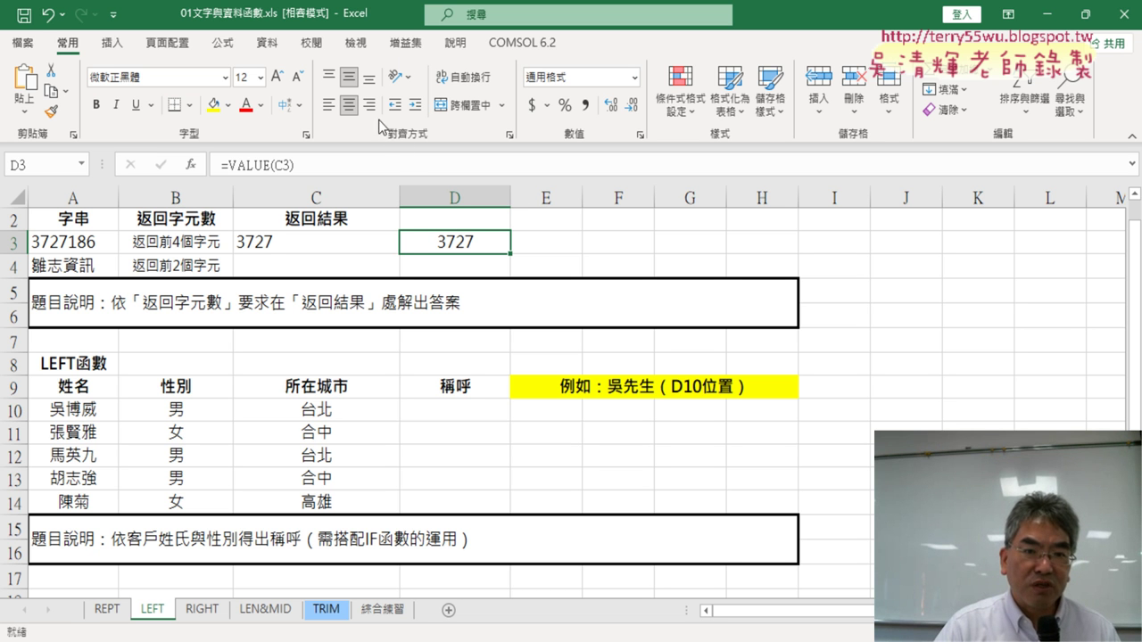
# - Apply bottom and right alignment to D3, then view the Format menu
pyautogui.click(369, 80)
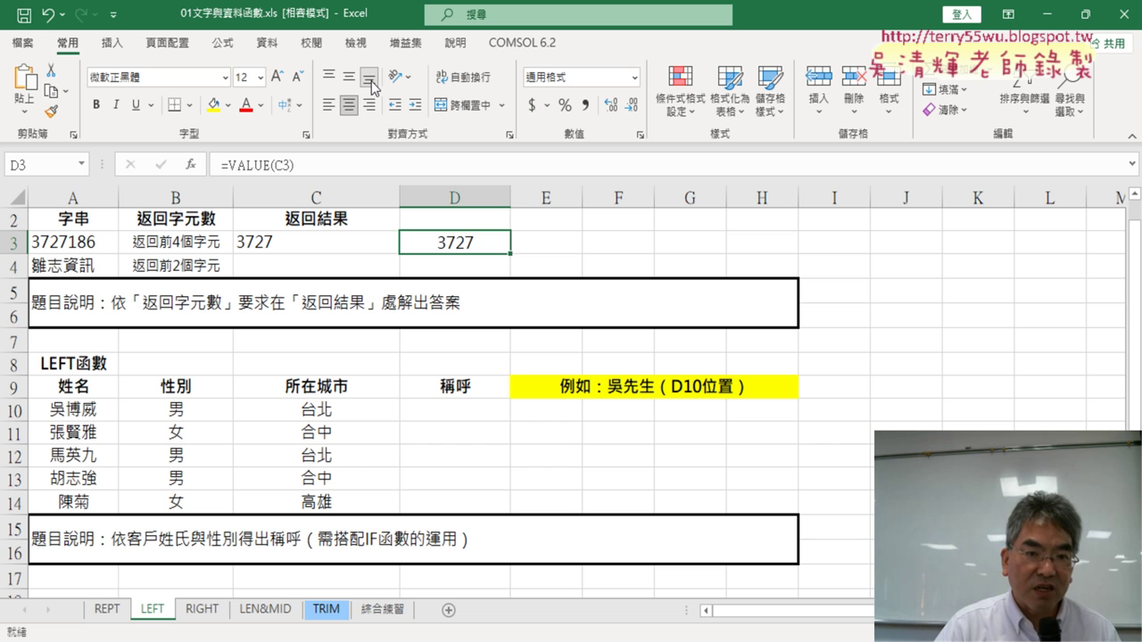
pyautogui.click(370, 105)
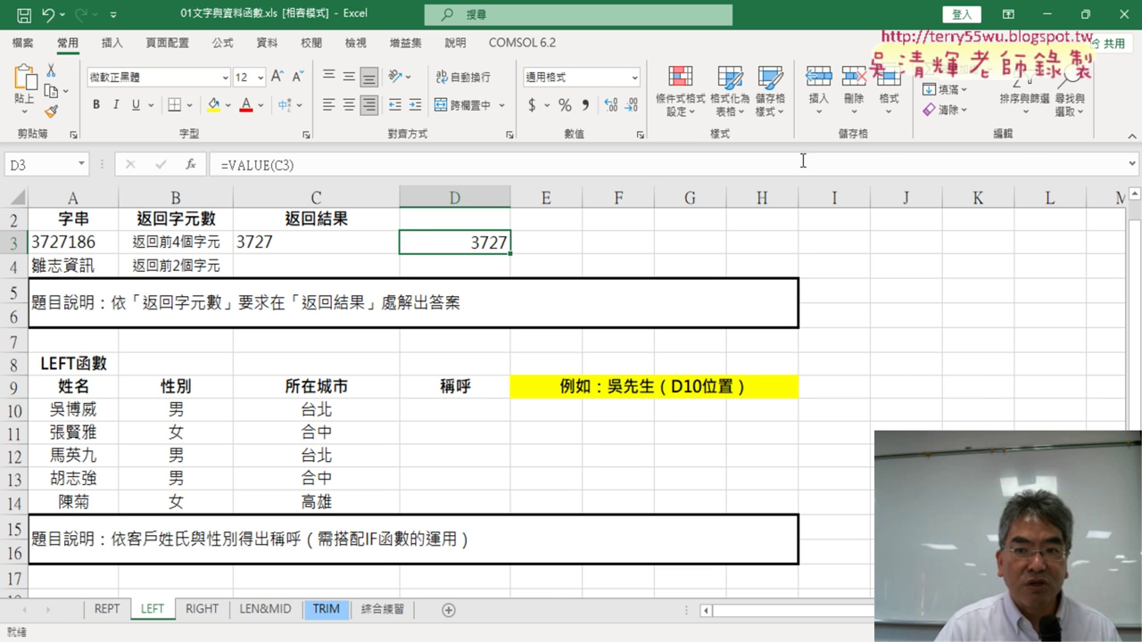
pyautogui.click(895, 108)
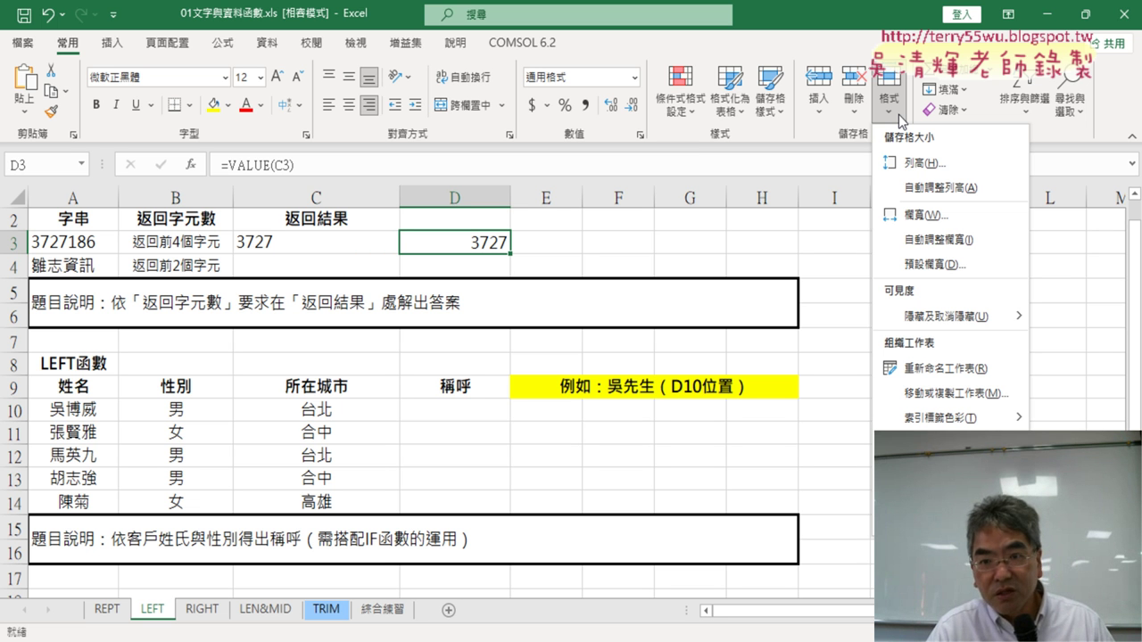
# - Clear D3's formats, then contrast C3's left-aligned text 3727 with D3's right-aligned number
pyautogui.click(961, 117)
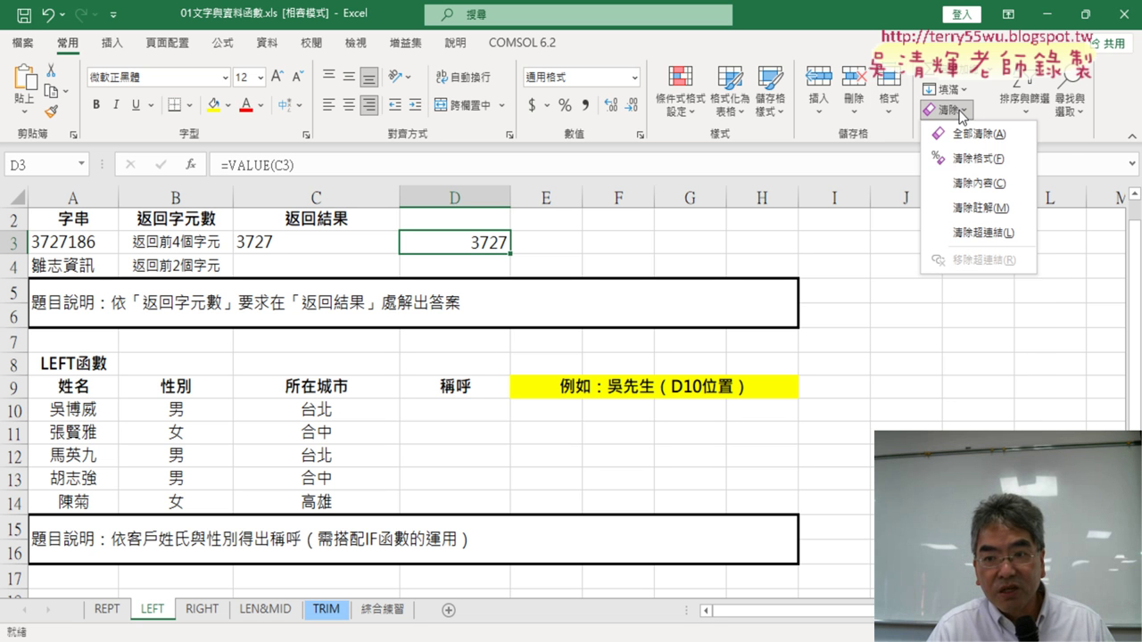
pyautogui.click(983, 159)
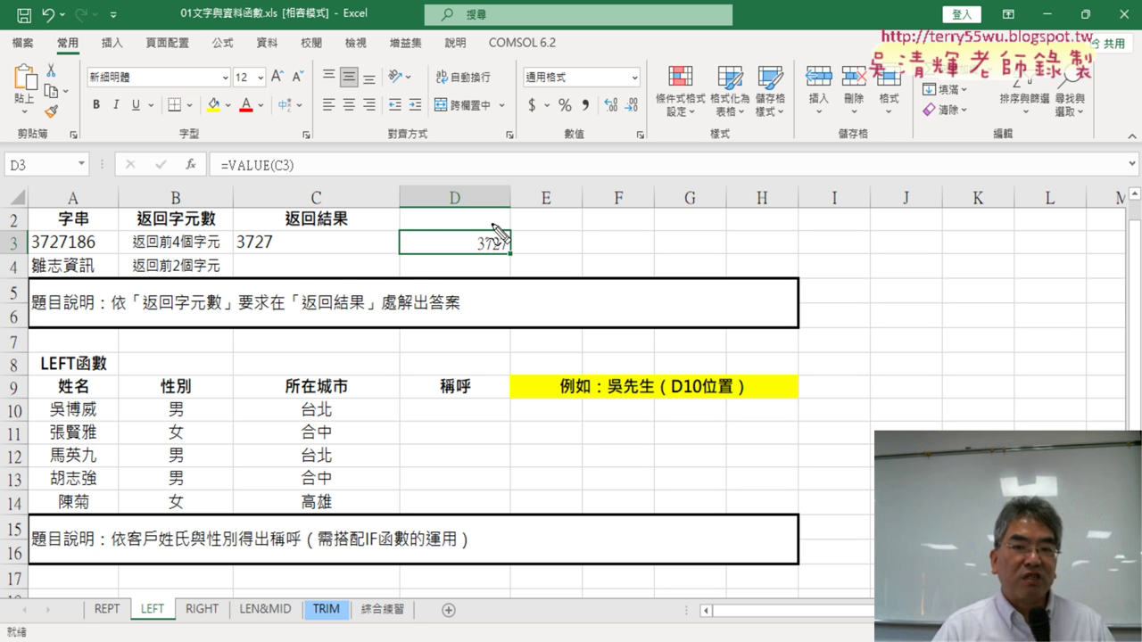
pyautogui.moveTo(402, 270)
pyautogui.mouseDown()
pyautogui.moveTo(227, 265)
pyautogui.moveTo(233, 235)
pyautogui.moveTo(361, 234)
pyautogui.moveTo(393, 261)
pyautogui.mouseUp()
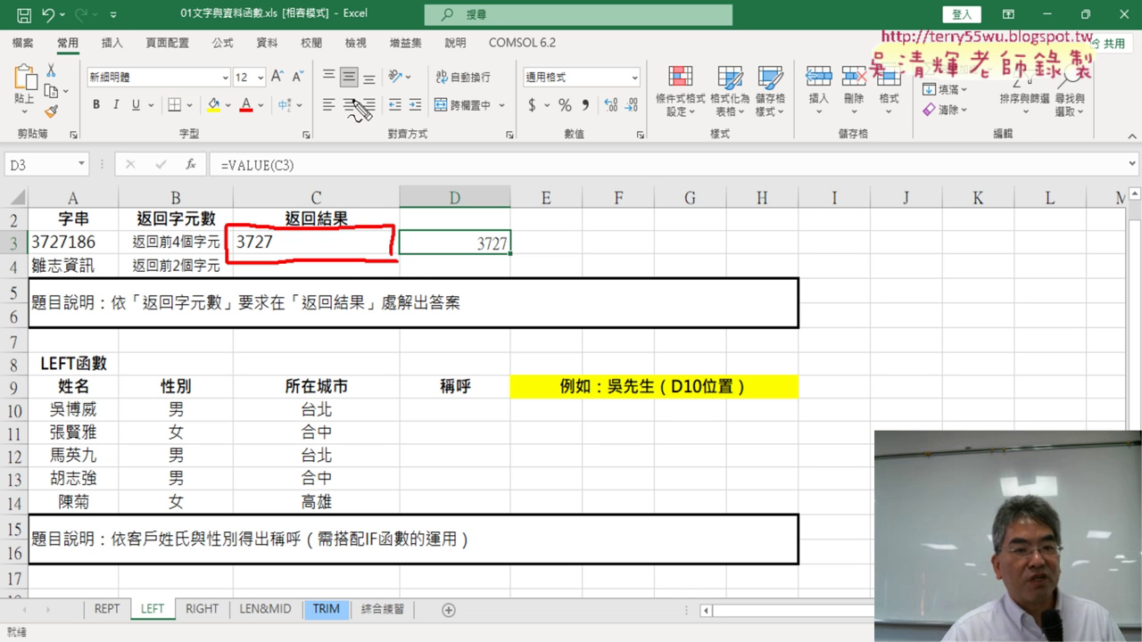
pyautogui.moveTo(308, 154); pyautogui.dragTo(287, 219)
pyautogui.moveTo(304, 198)
pyautogui.mouseDown()
pyautogui.moveTo(288, 220)
pyautogui.moveTo(223, 188)
pyautogui.moveTo(240, 195)
pyautogui.mouseUp()
pyautogui.moveTo(446, 215)
pyautogui.mouseDown()
pyautogui.moveTo(486, 210)
pyautogui.moveTo(520, 268)
pyautogui.mouseUp()
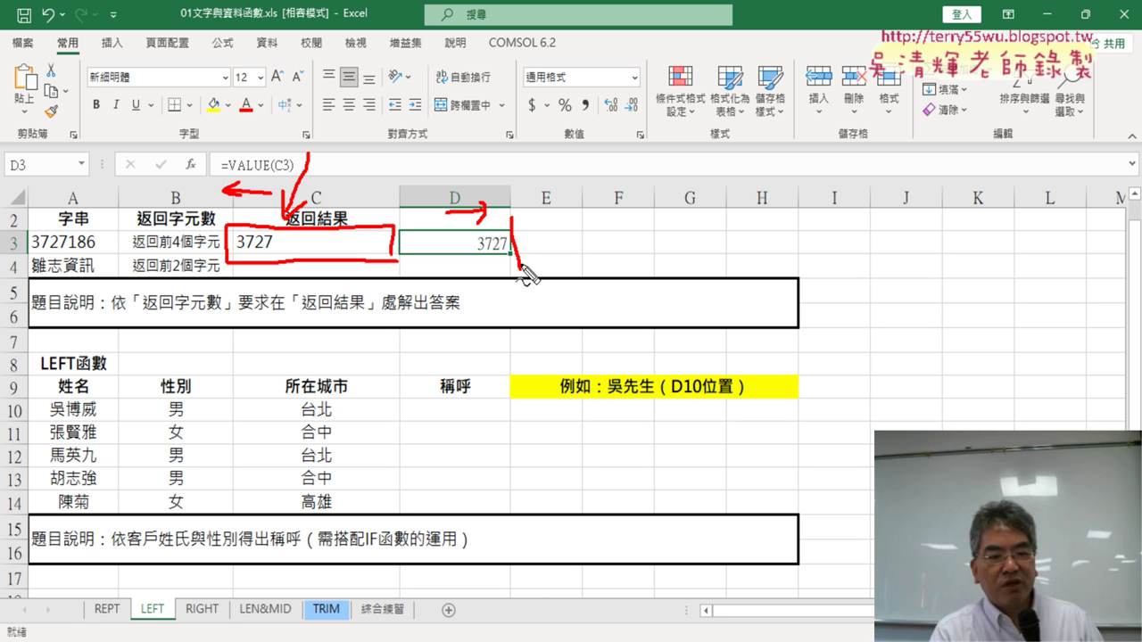
pyautogui.press('Escape')
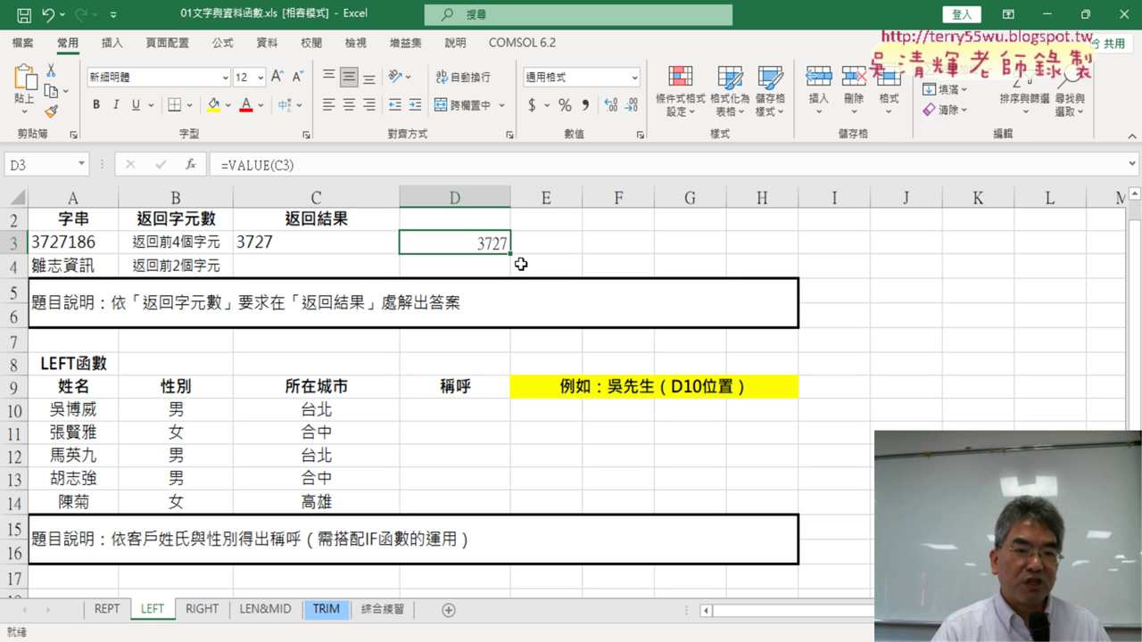
# - Select C4 and bring up Insert Function with the Recently Used category listed
pyautogui.click(305, 264)
pyautogui.click(190, 165)
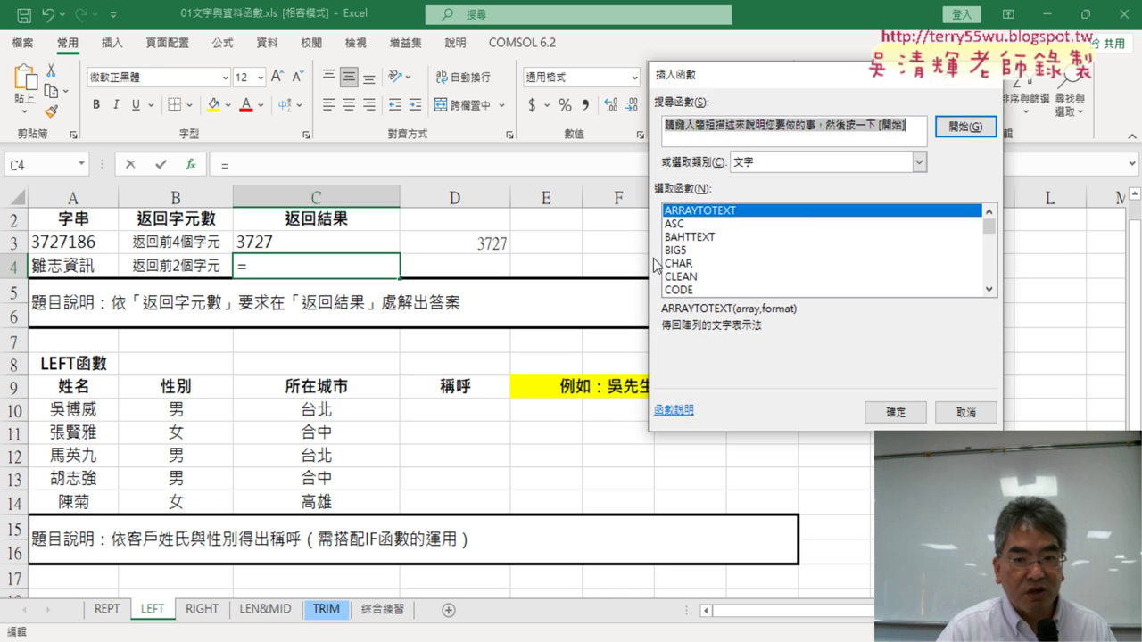
pyautogui.click(989, 289)
pyautogui.click(988, 289)
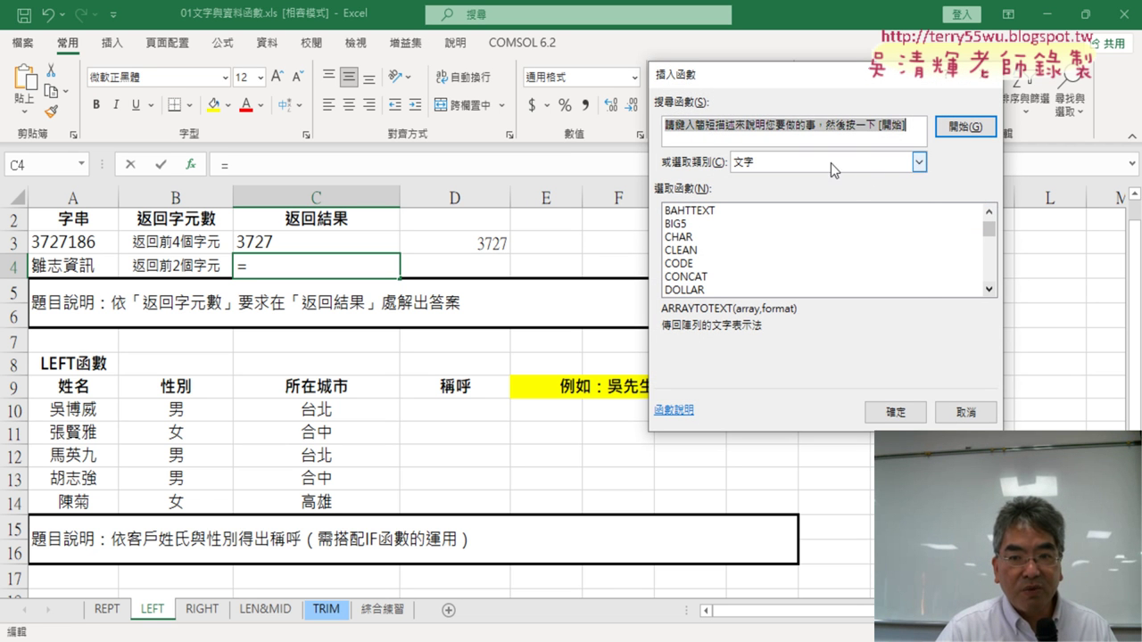
pyautogui.click(786, 163)
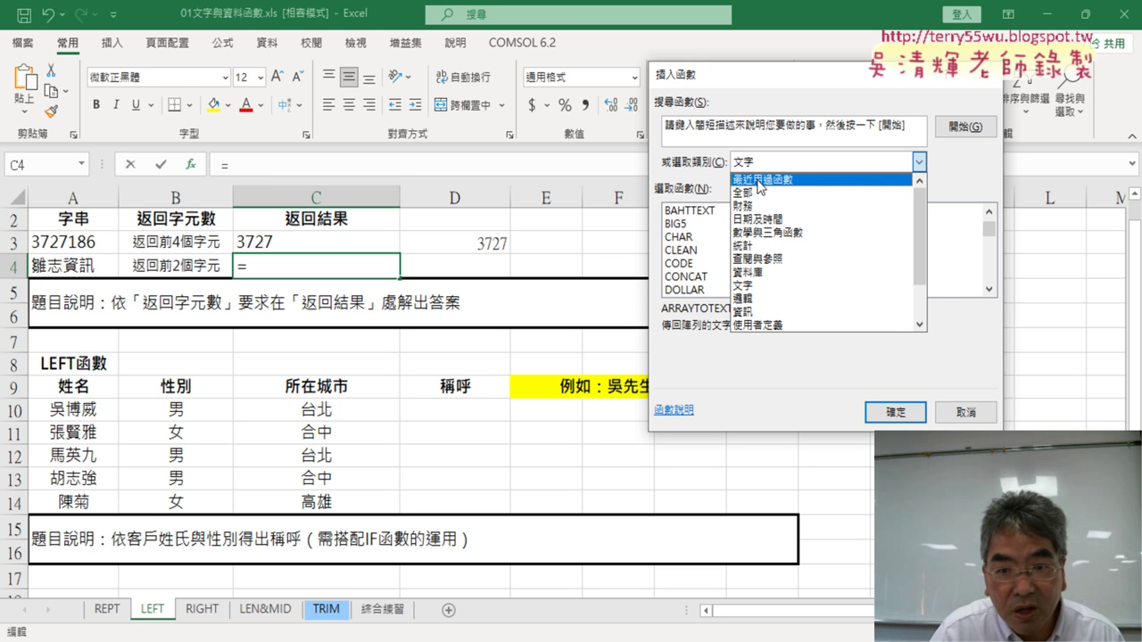
pyautogui.click(782, 179)
pyautogui.click(783, 164)
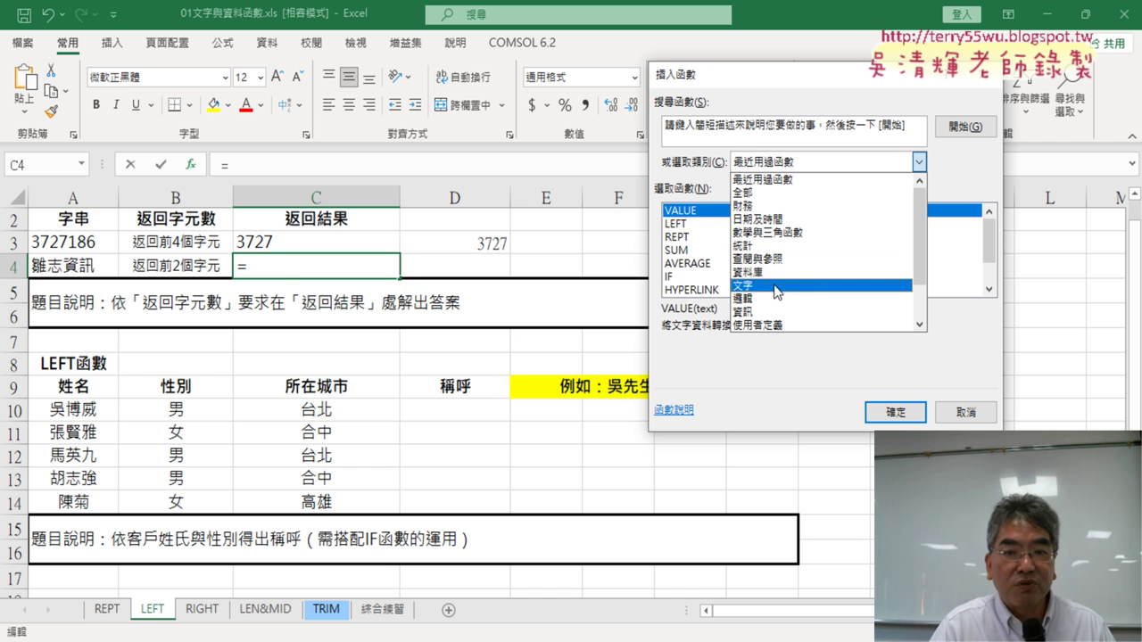
pyautogui.click(705, 250)
# - Insert =LEFT(A4,2) in C4 so it returns 雞志
pyautogui.doubleClick(685, 229)
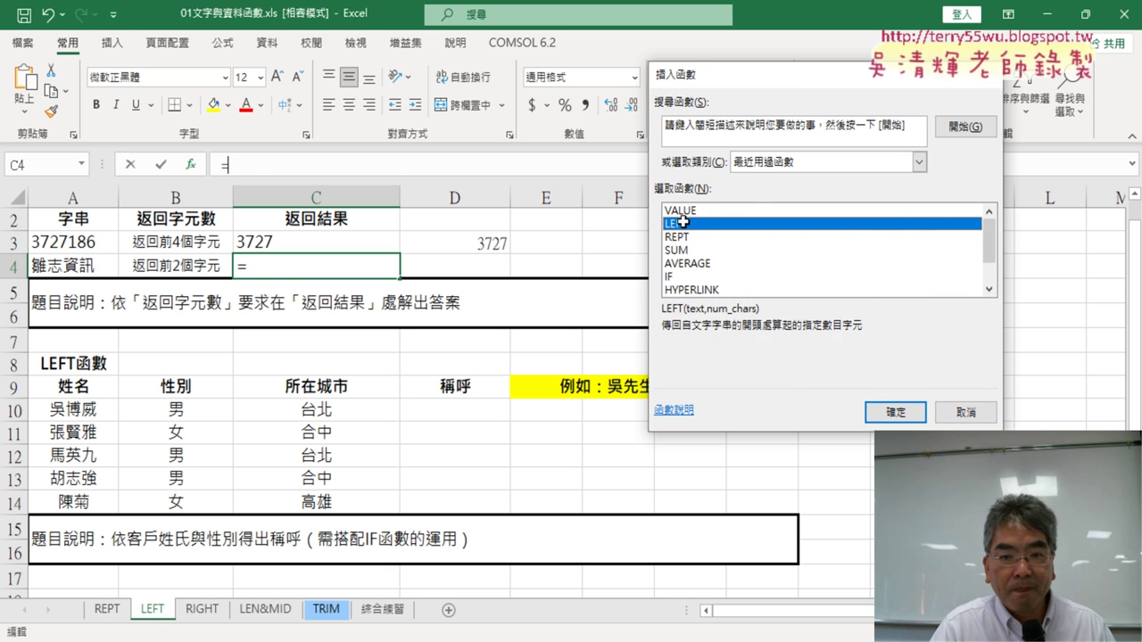
pyautogui.click(76, 266)
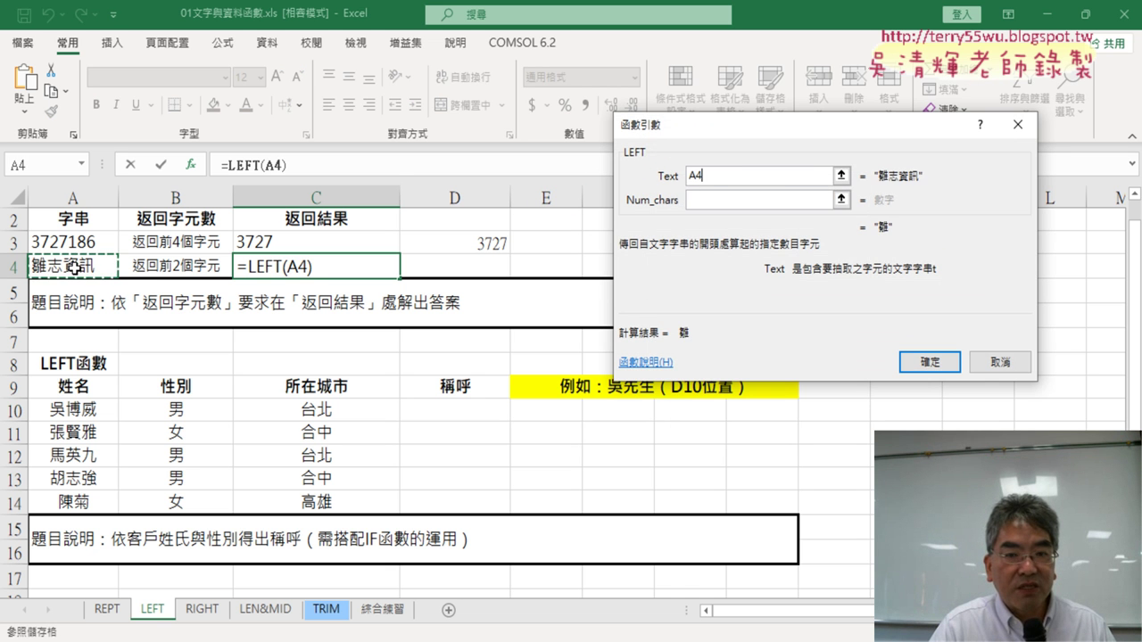
pyautogui.press('Tab')
pyautogui.write('2')
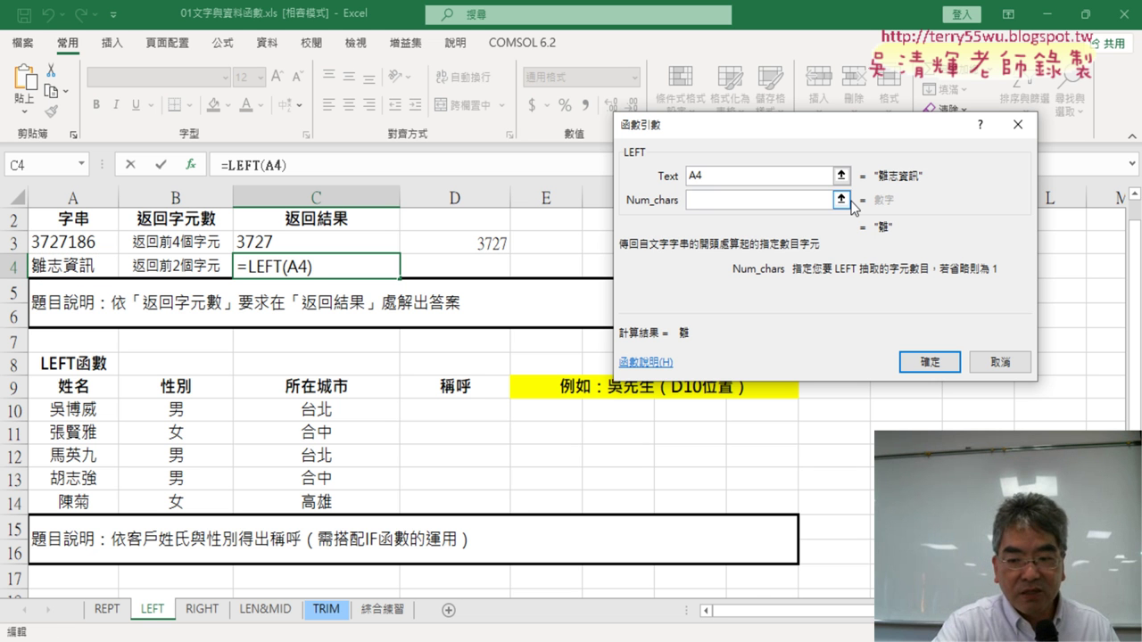
pyautogui.click(930, 361)
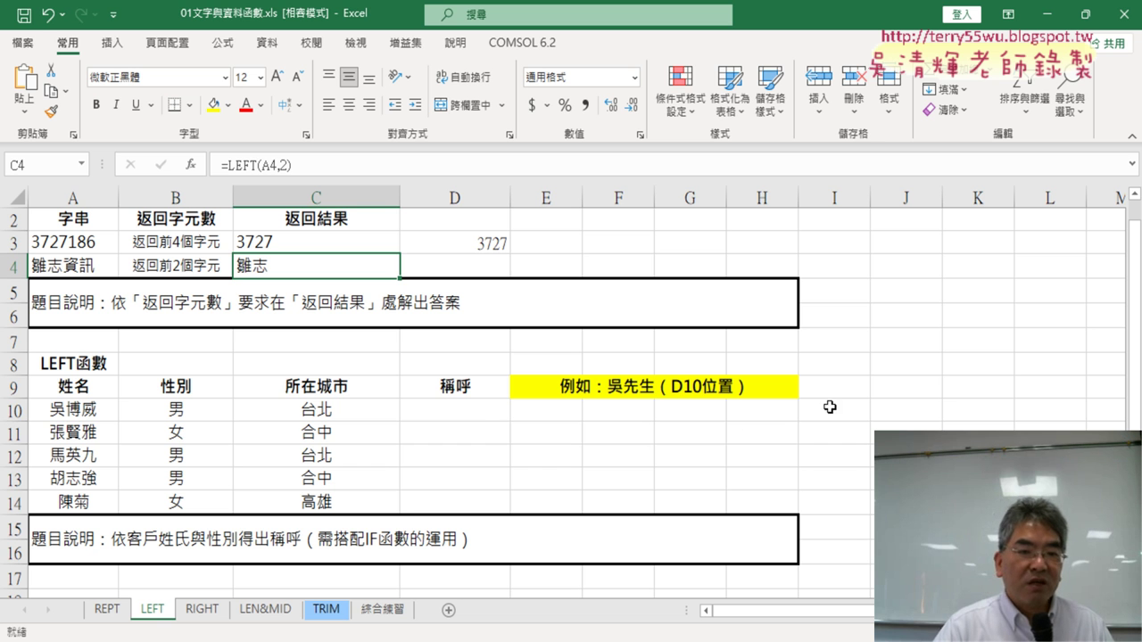
pyautogui.click(468, 412)
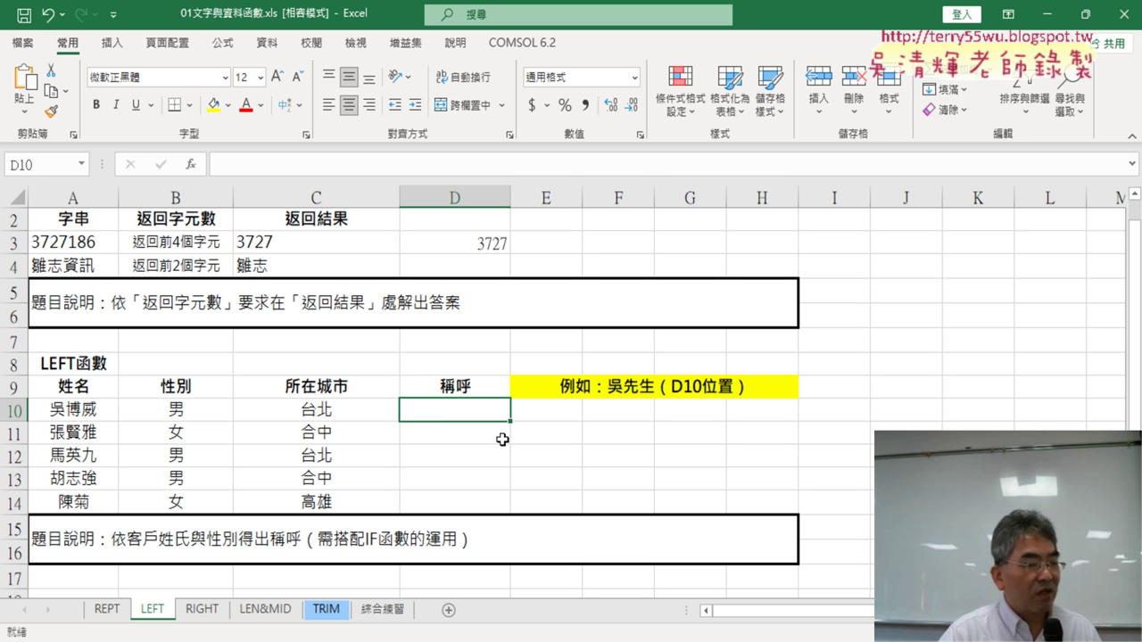
# - Enter =LEFT(A10,1) in D10 to extract the first customer's surname
pyautogui.click(191, 165)
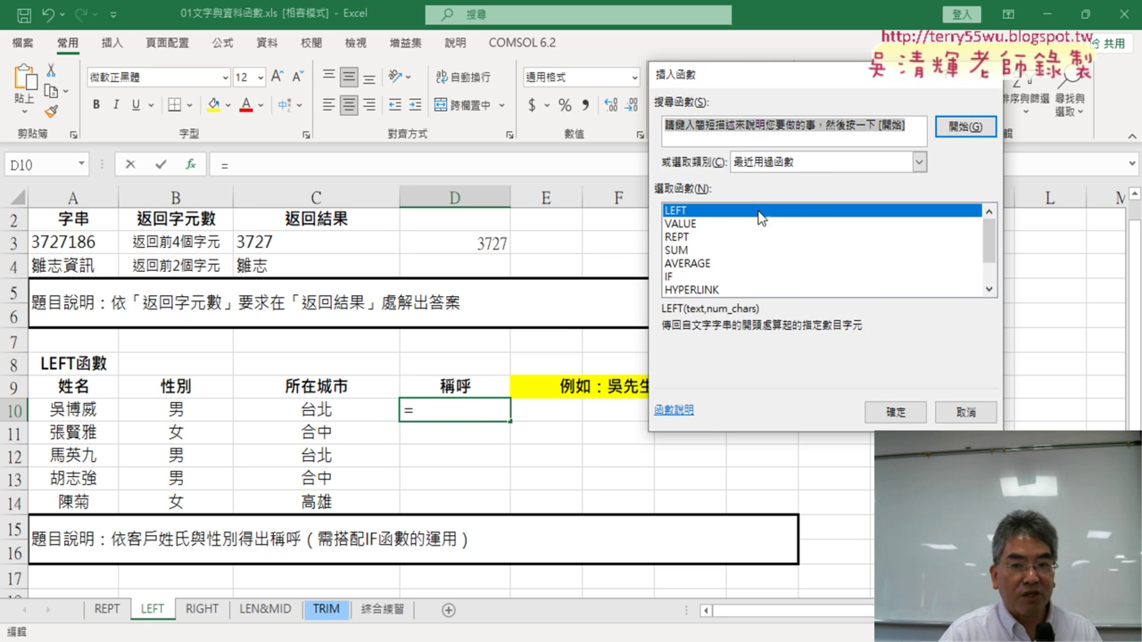
pyautogui.doubleClick(719, 211)
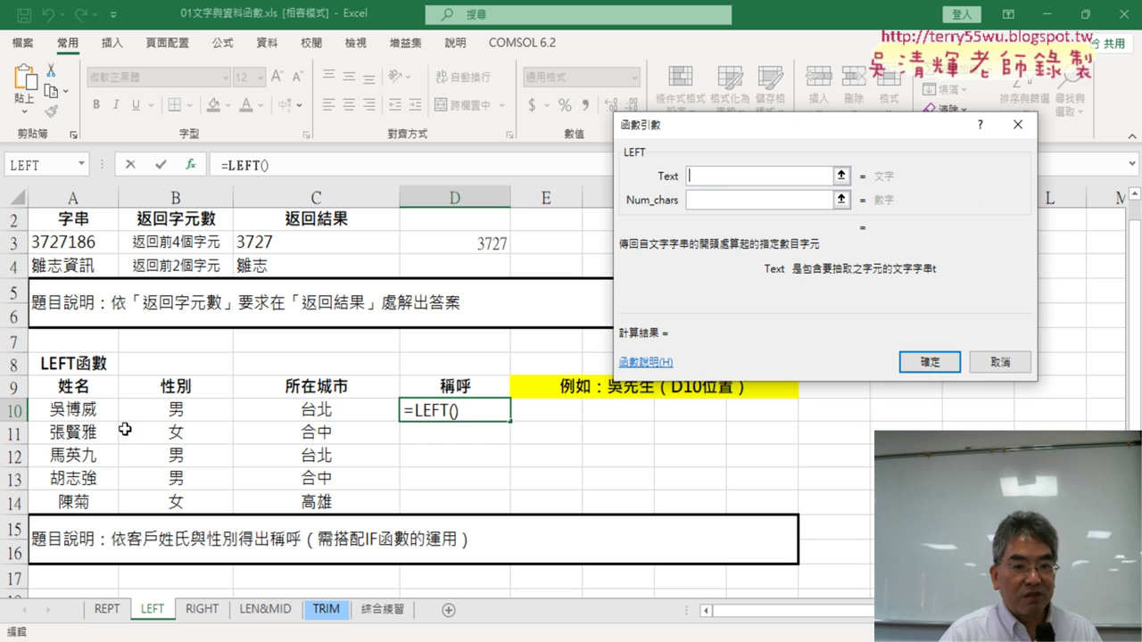
pyautogui.click(74, 410)
pyautogui.click(714, 201)
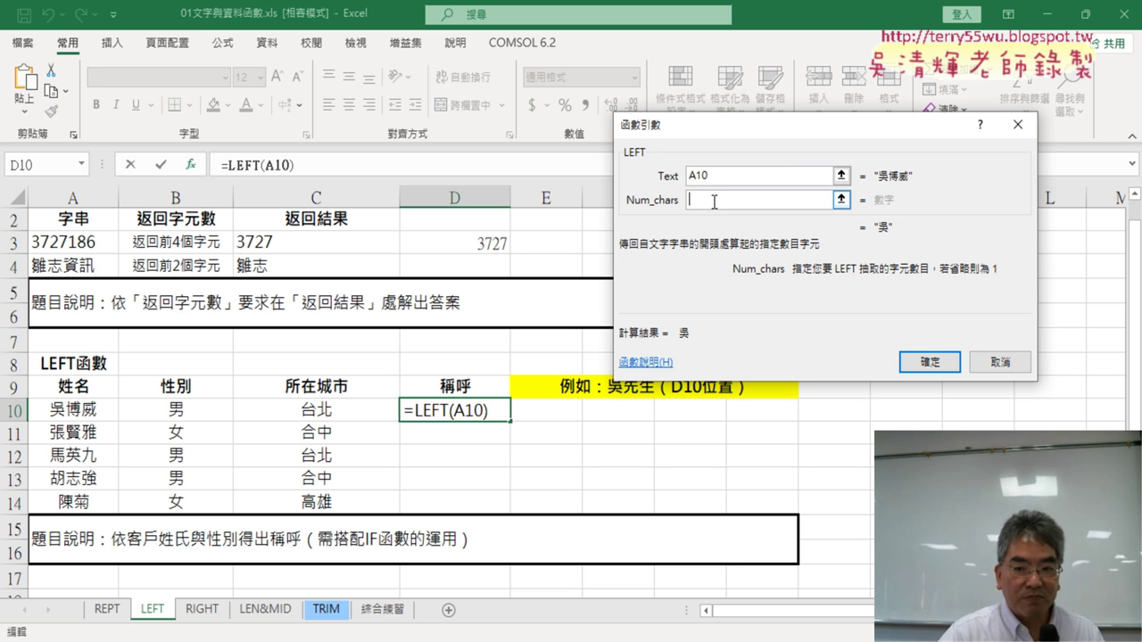
pyautogui.write('1')
pyautogui.press('Return')
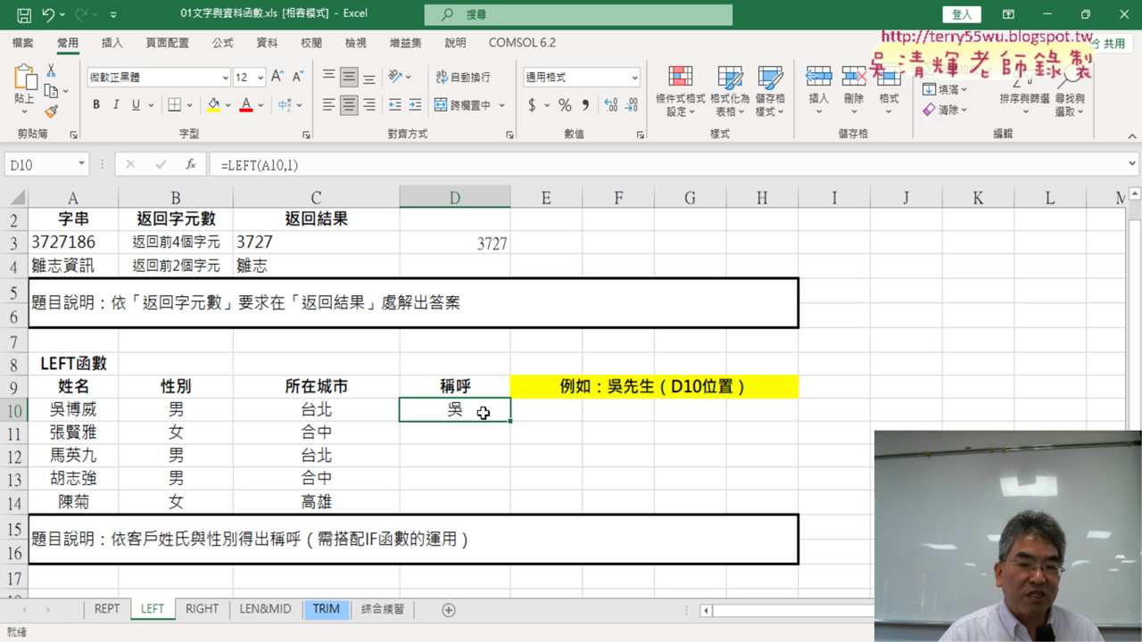
pyautogui.click(348, 165)
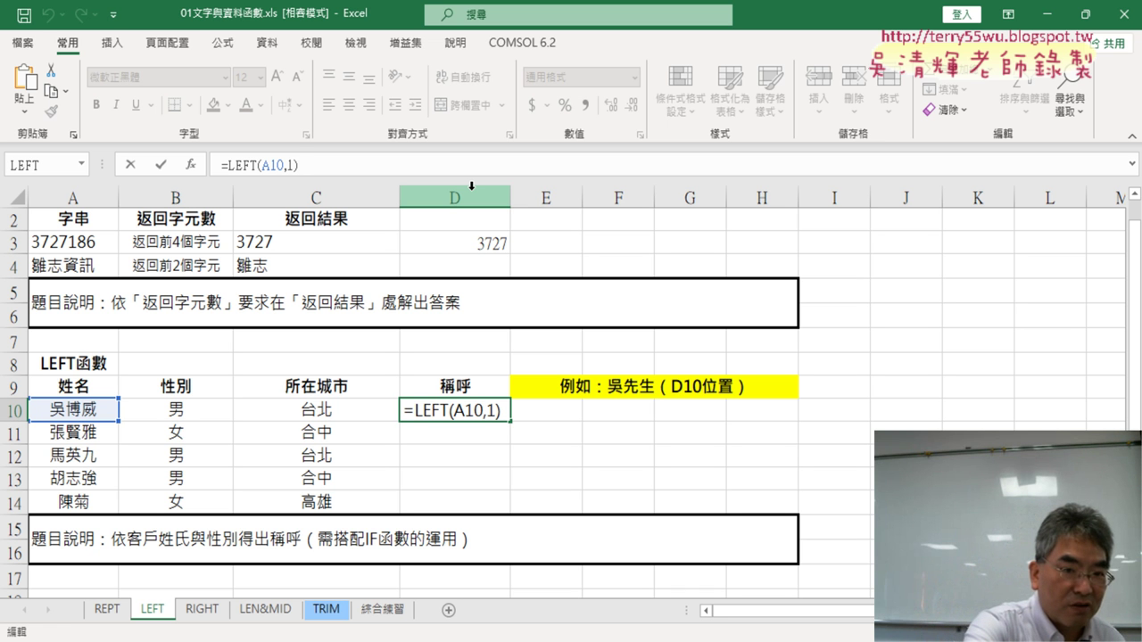
# - Append &"先生" to D10's formula so it displays 吳先生
pyautogui.write('&')
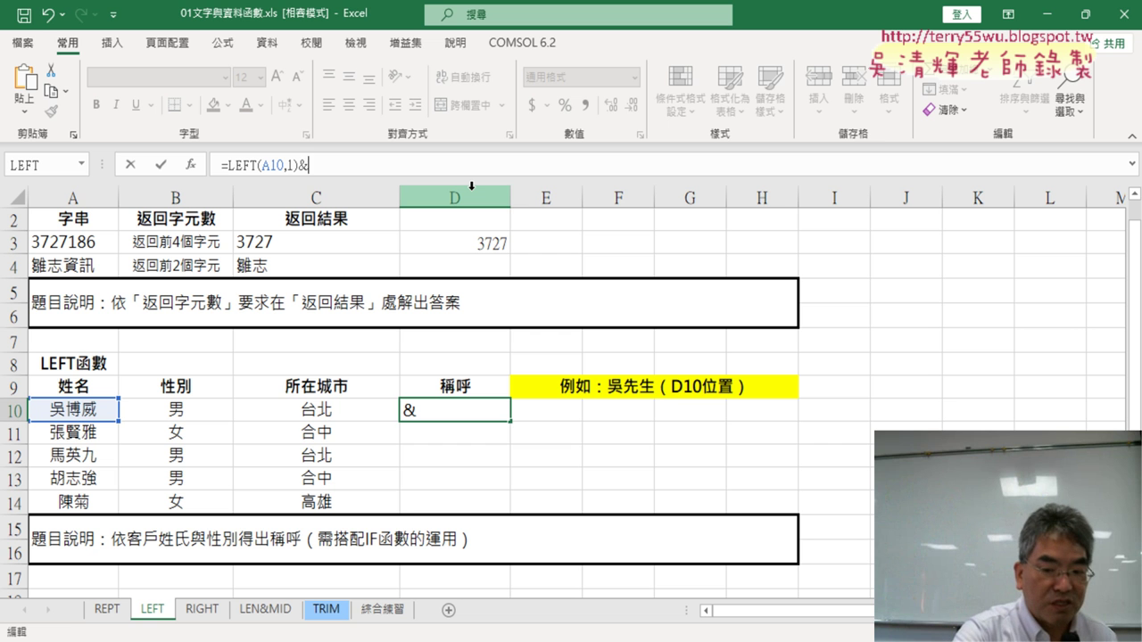
pyautogui.write('""')
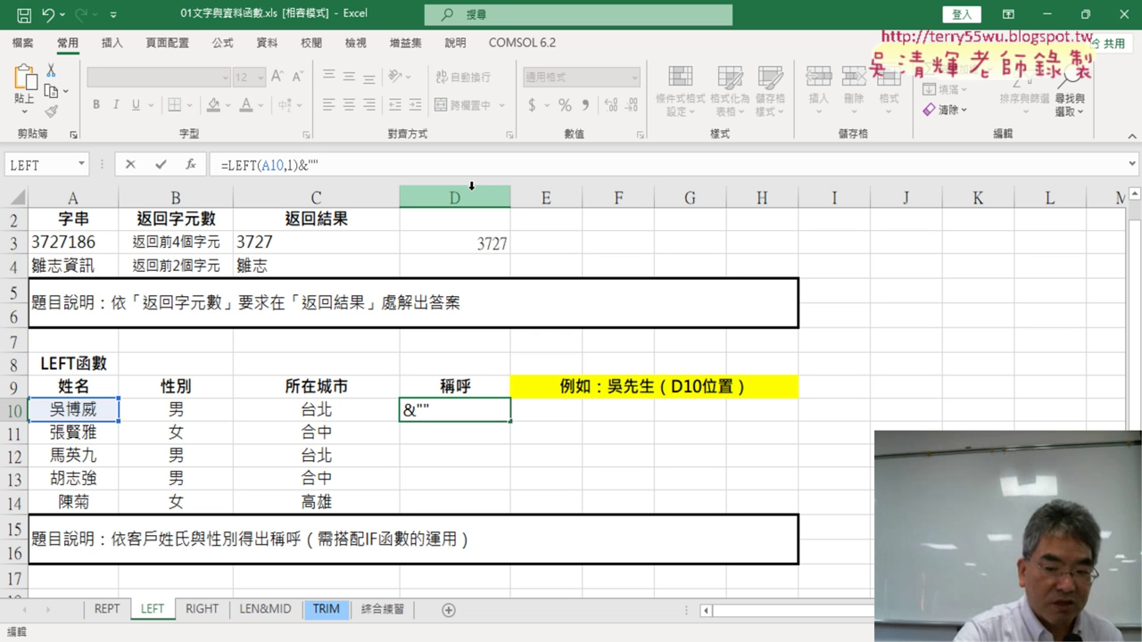
pyautogui.write('vu')
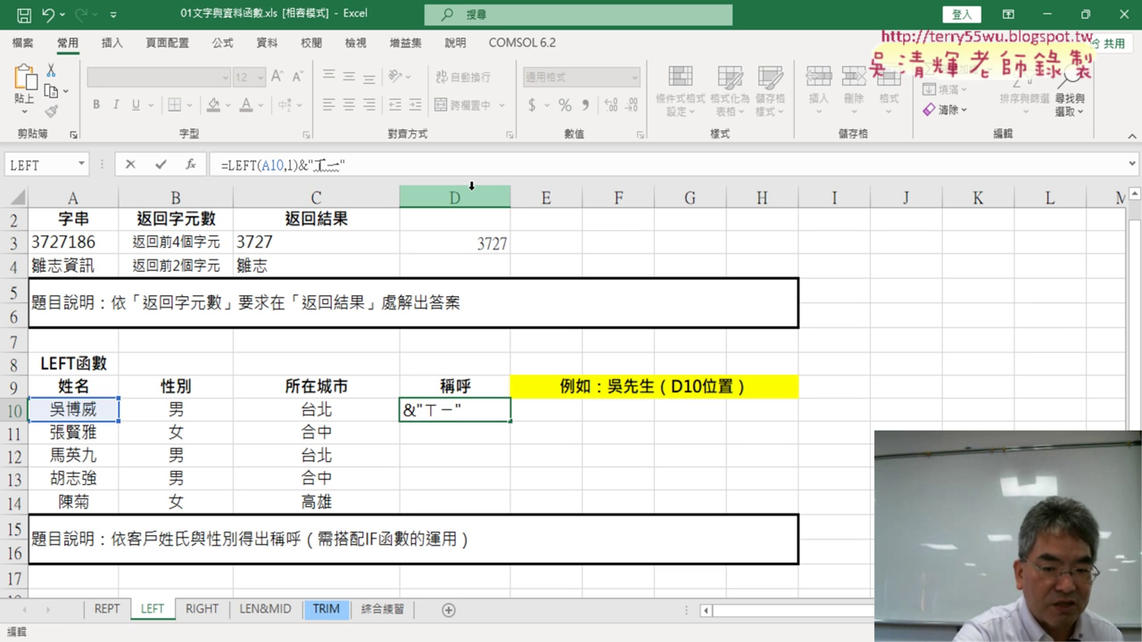
pyautogui.write('0')
pyautogui.press('space')
pyautogui.write('g/')
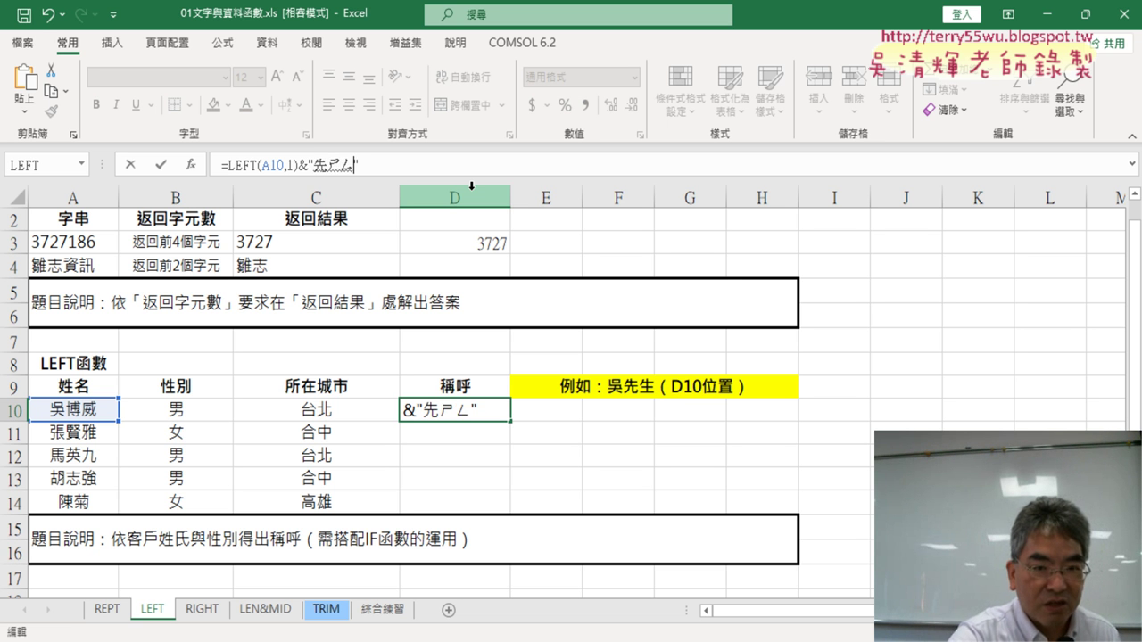
pyautogui.press('space')
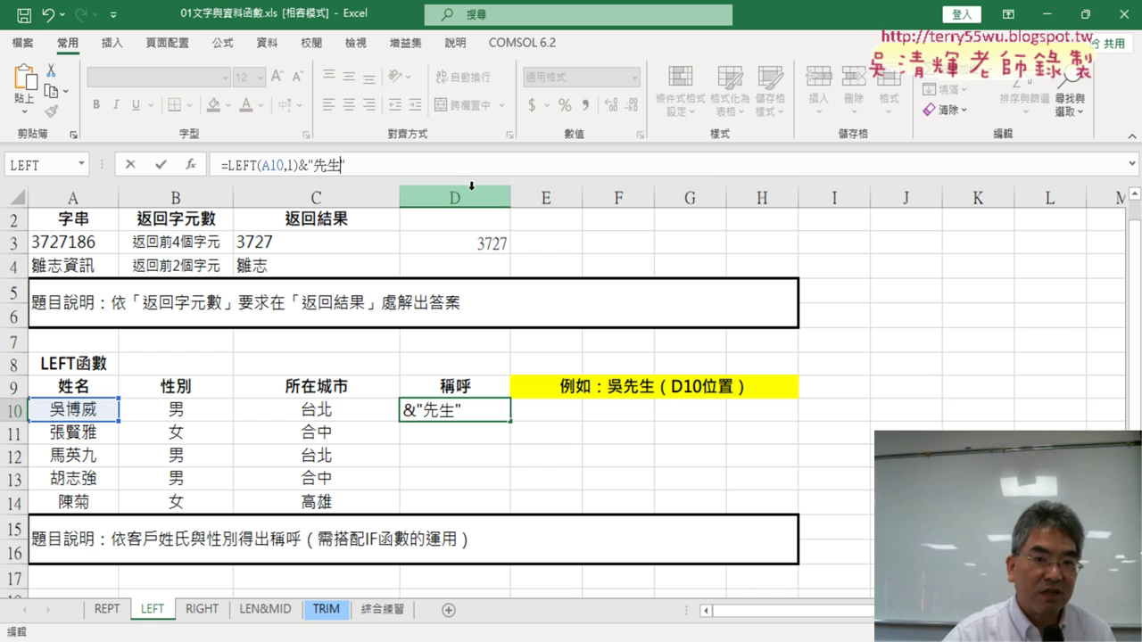
pyautogui.moveTo(296, 165); pyautogui.dragTo(342, 165)
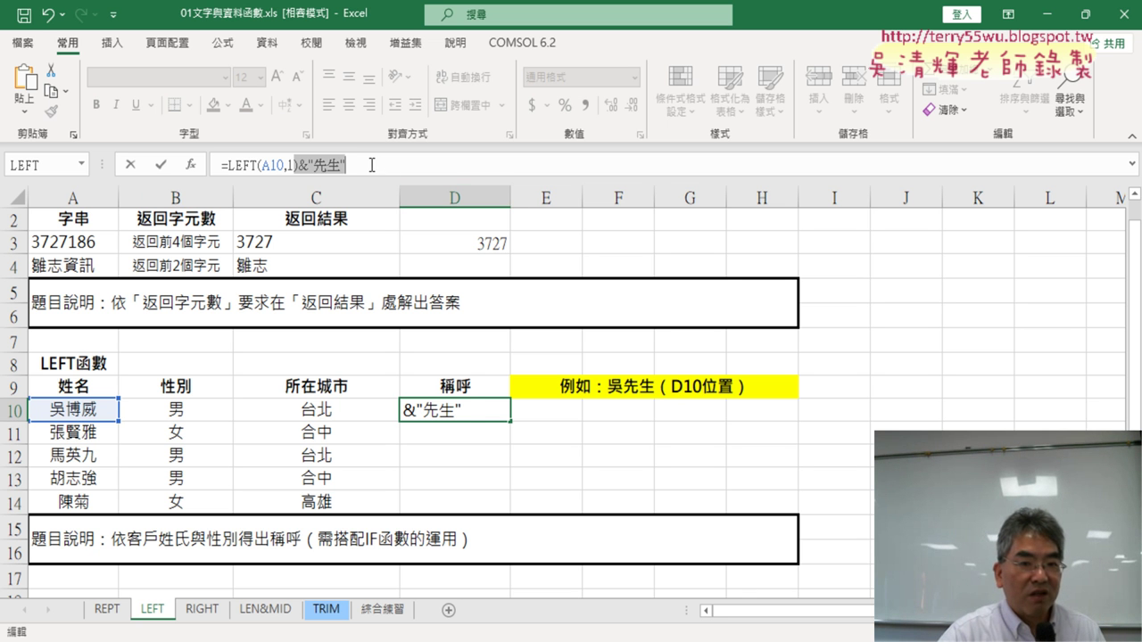
pyautogui.click(160, 166)
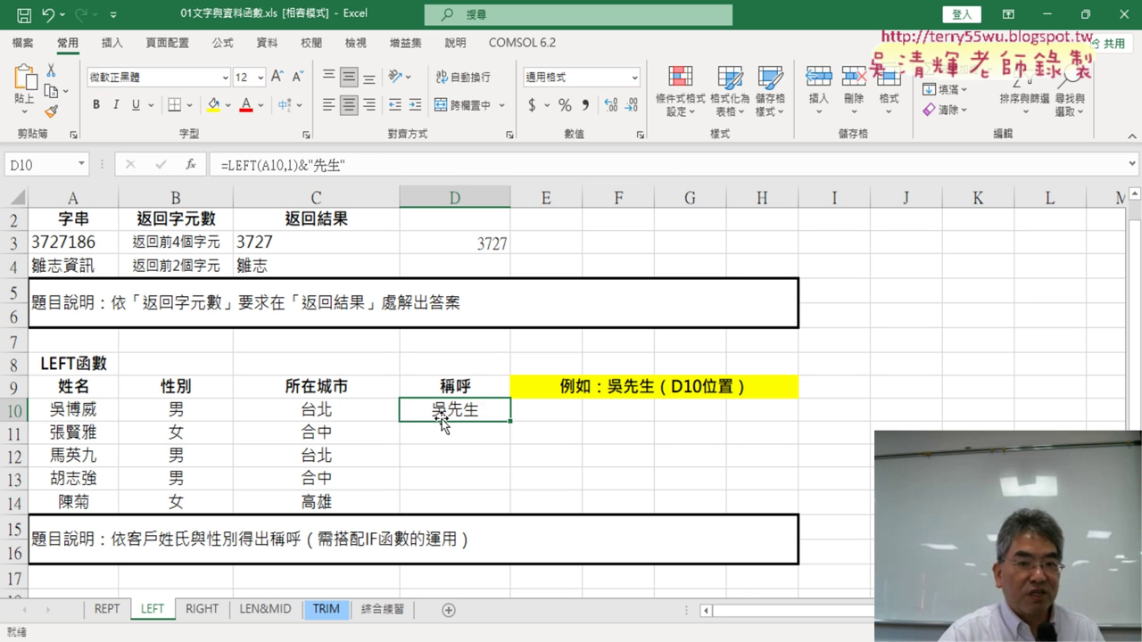
# - Fill D10's formula down to D14 and check D11's formula produces 張先生
pyautogui.moveTo(513, 424); pyautogui.dragTo(513, 505)
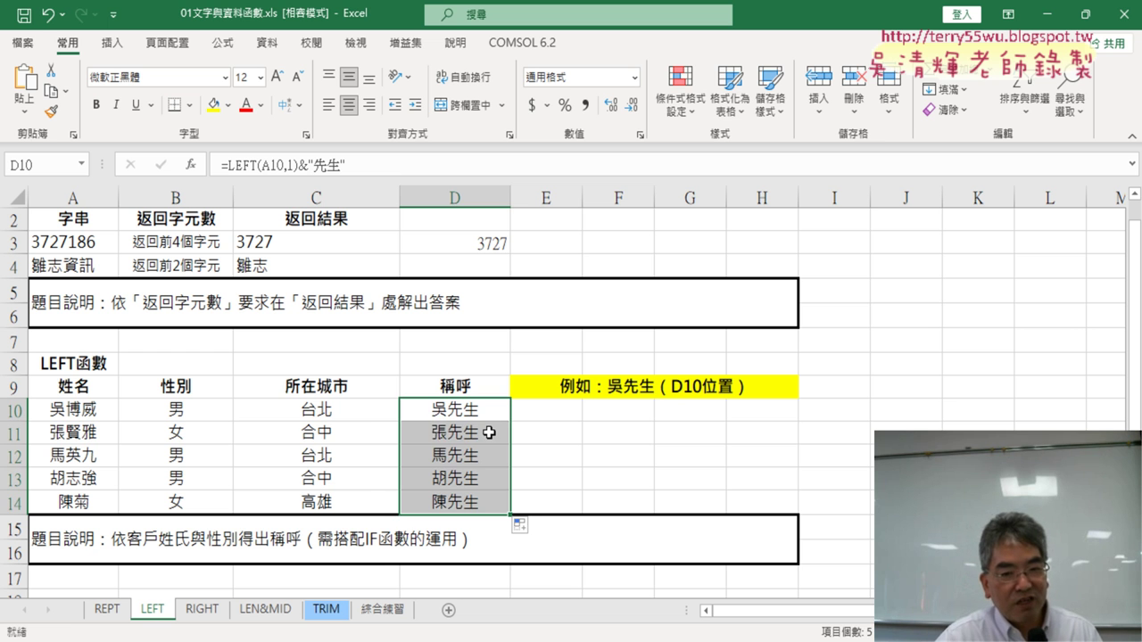
pyautogui.click(490, 432)
pyautogui.moveTo(313, 165); pyautogui.dragTo(342, 165)
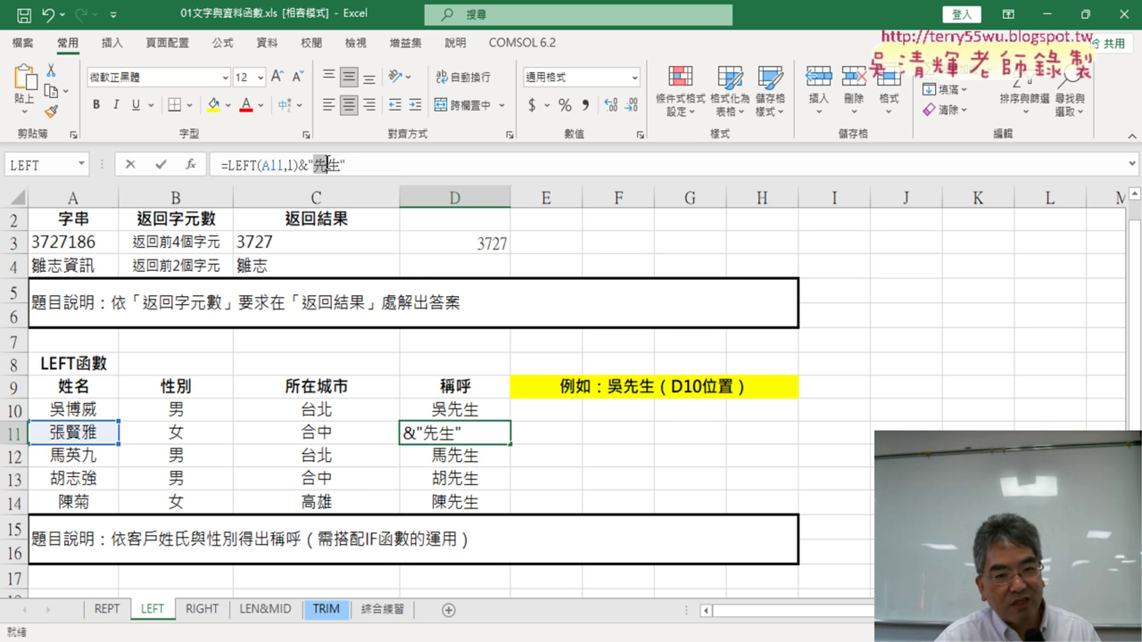